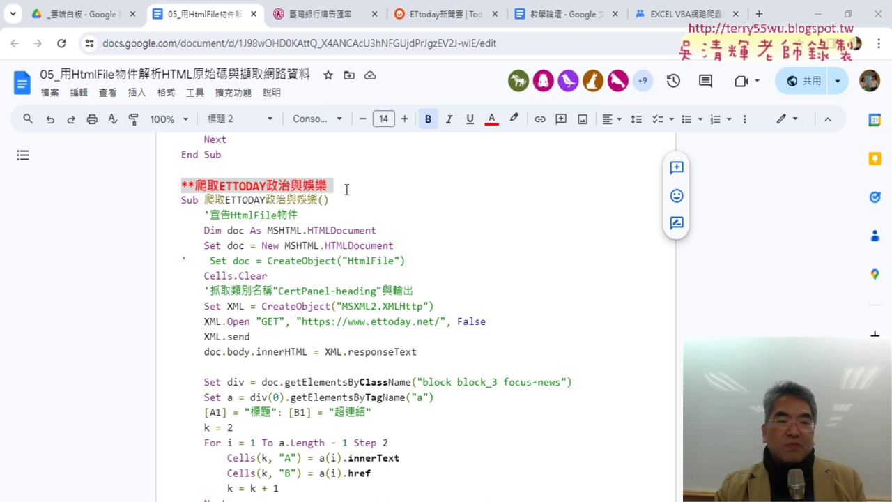
Select MSHTML.HTMLDocument on the Dim doc line of the ETTODAY notes, then go to the VBA editor.
click(268, 185)
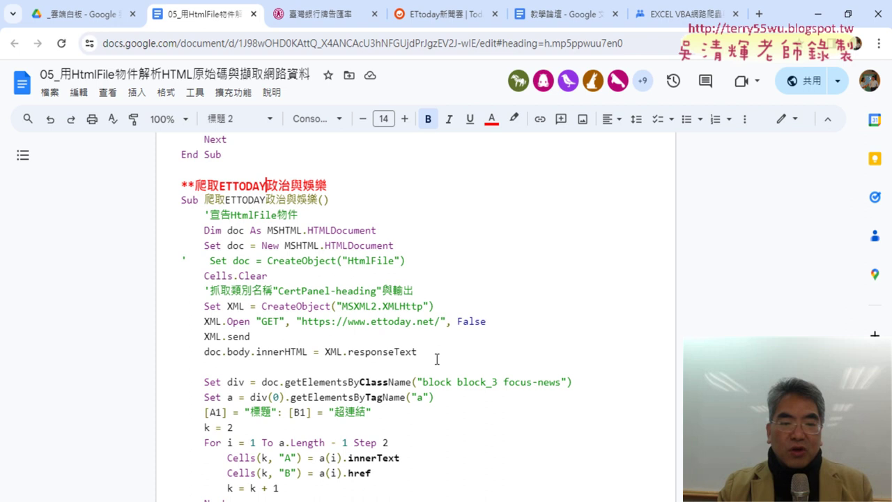
drag(438, 352, 153, 203)
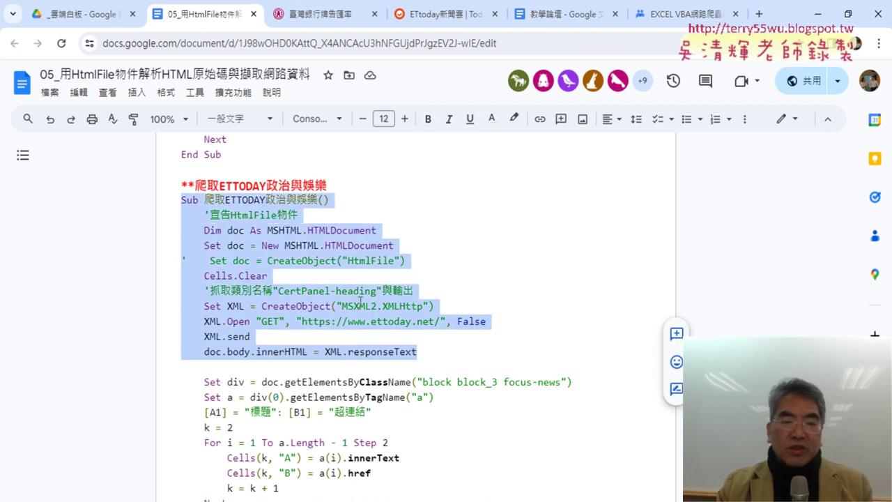
click(285, 231)
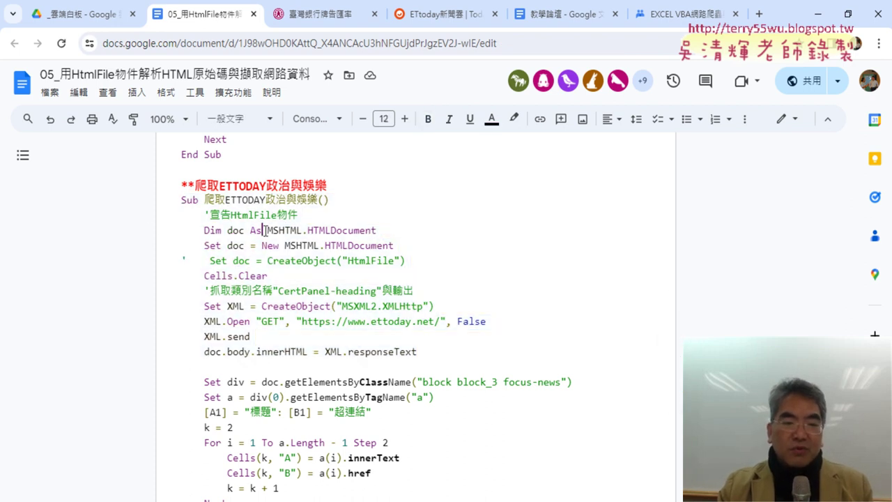
drag(265, 230, 380, 231)
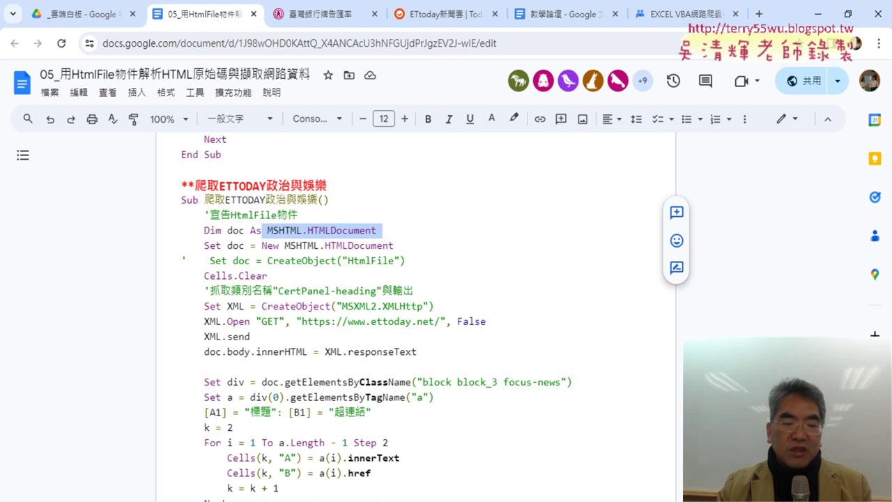
key(alt+Tab)
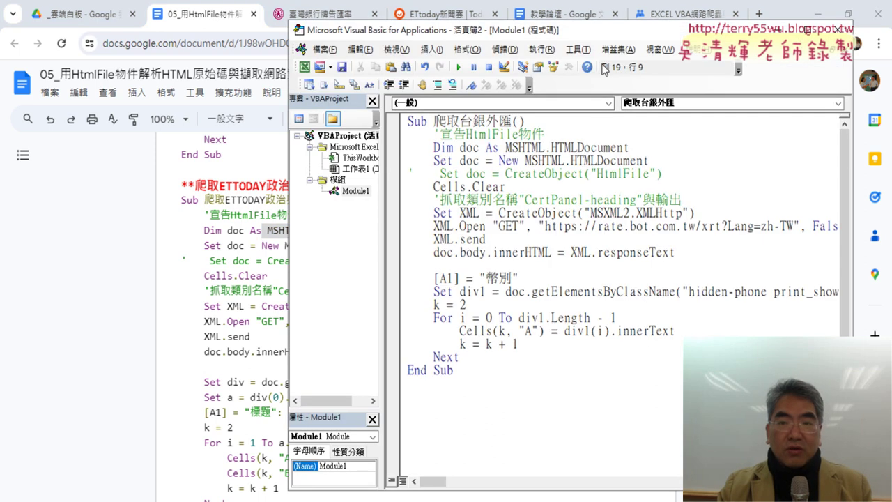
Confirm Microsoft HTML Object Library is checked in Tools > References.
click(578, 50)
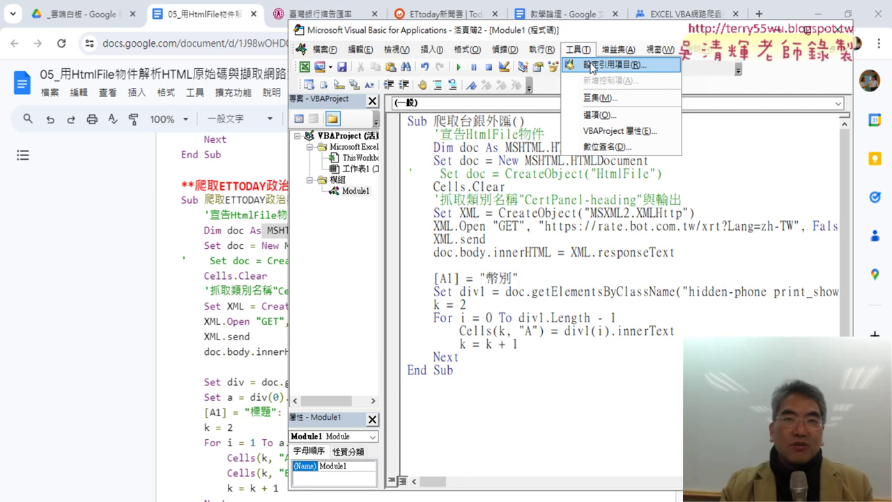
click(591, 65)
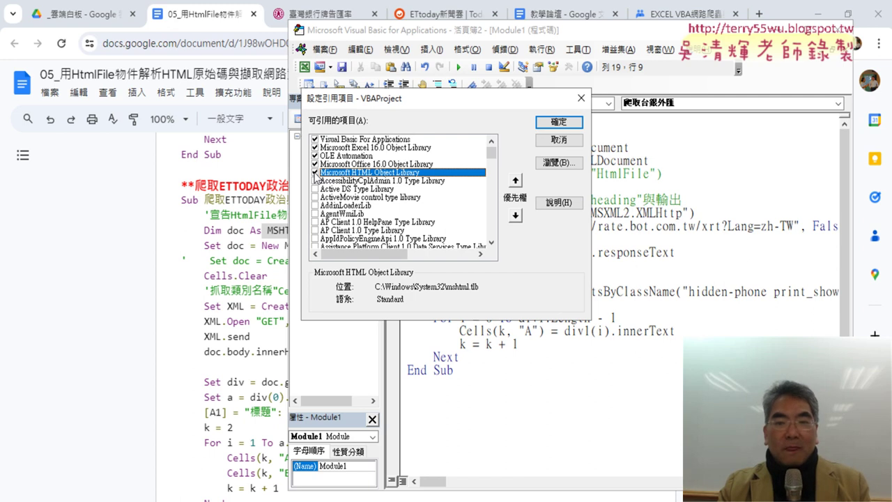
click(558, 122)
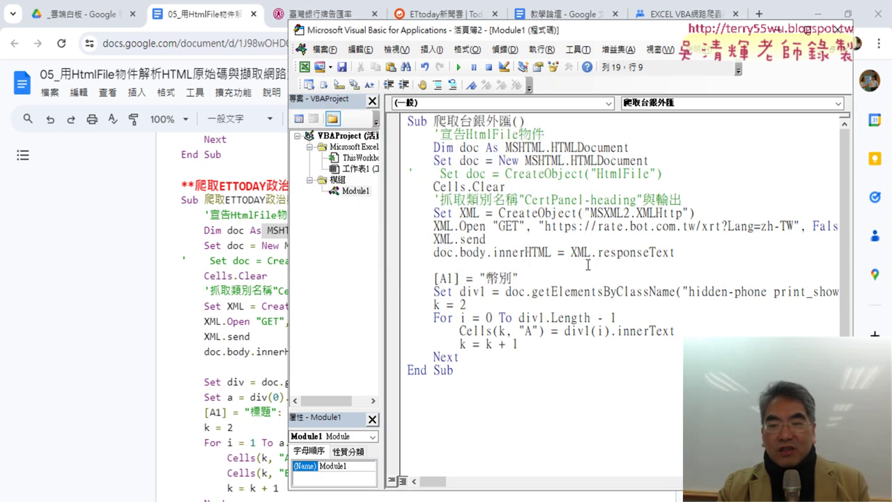
Select the Bank of Taiwan rates URL, then reselect MSHTML.HTMLDocument in the Google Docs notes.
drag(545, 226, 793, 226)
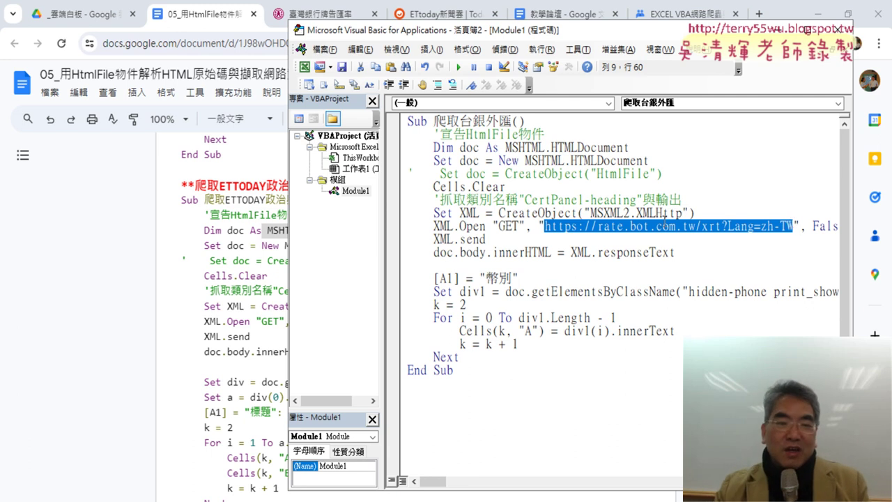
click(230, 252)
drag(267, 230, 381, 229)
Bold the selected MSHTML.HTMLDocument text and highlight it yellow.
click(428, 118)
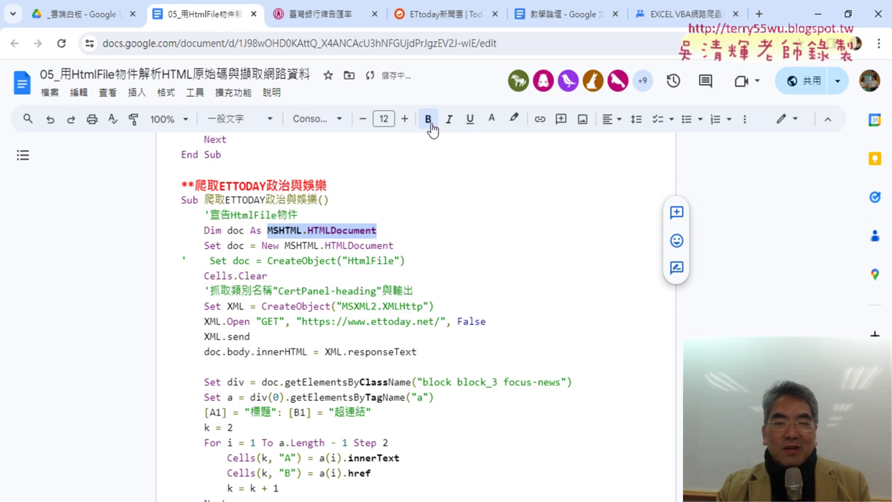
click(514, 119)
click(561, 183)
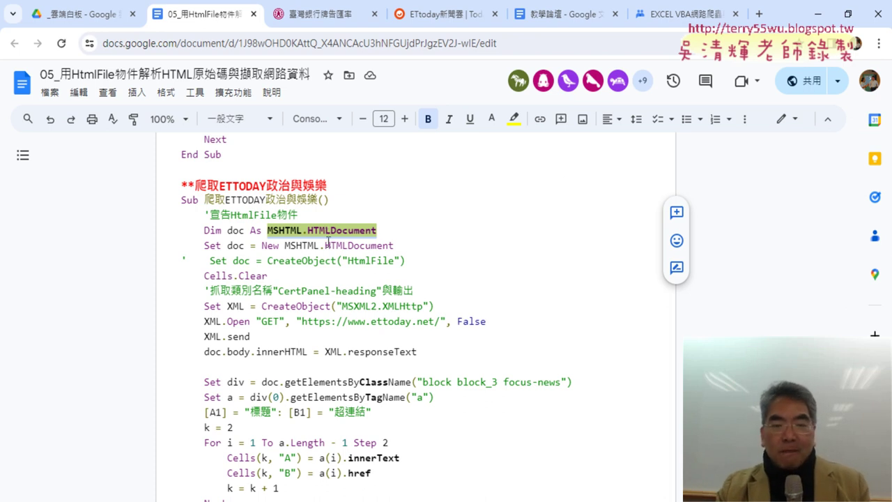
drag(301, 321, 444, 322)
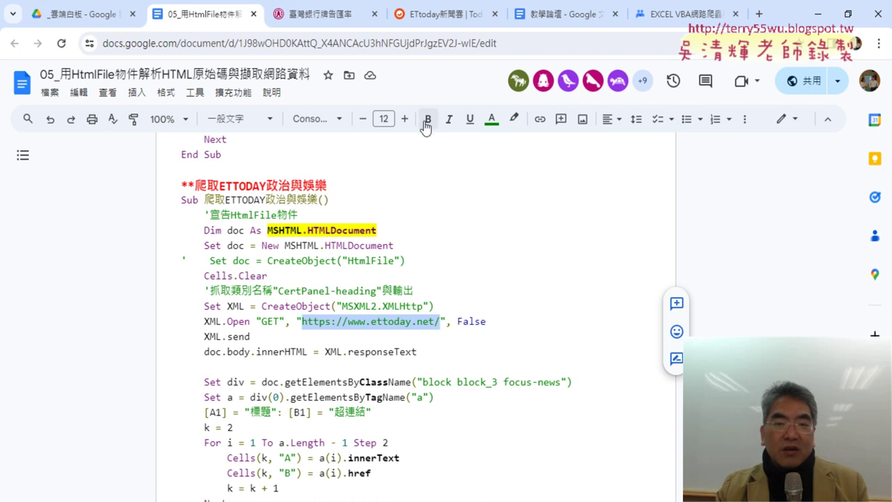
click(513, 119)
click(573, 197)
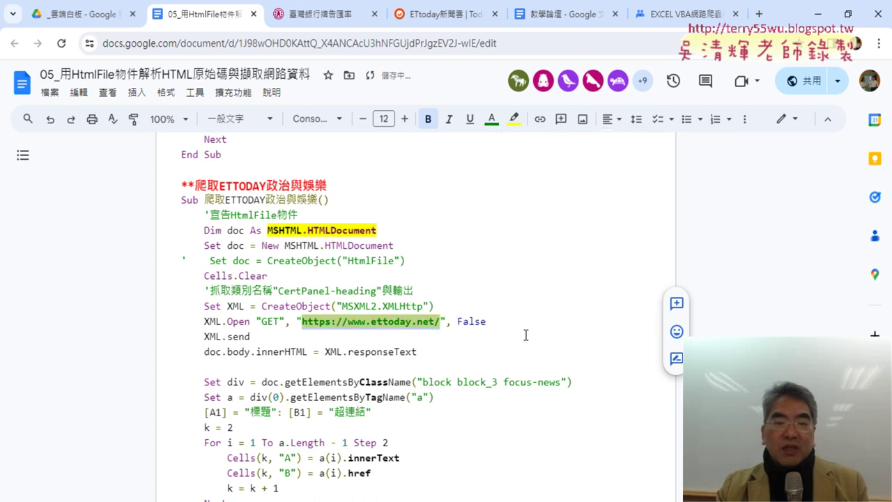
scroll(436, 299, down, 2)
drag(431, 215, 198, 207)
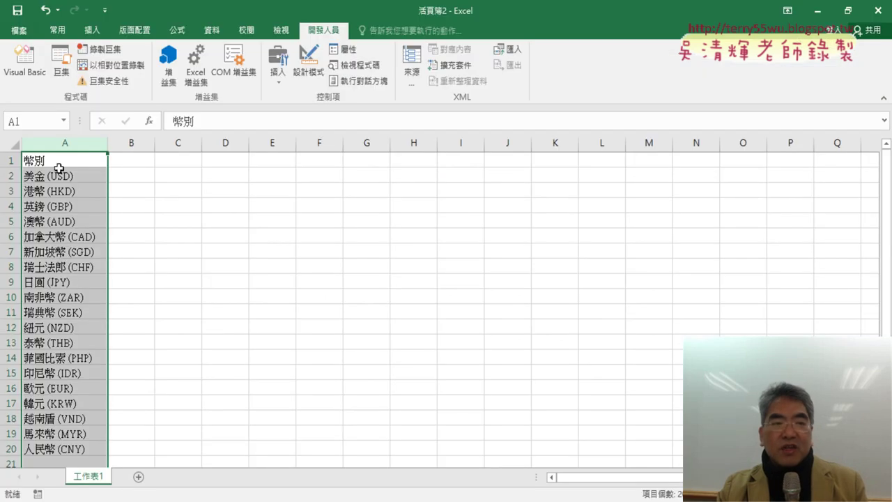
Open the Visual Basic editor from Excel and widen it so full code lines show.
click(24, 61)
click(716, 244)
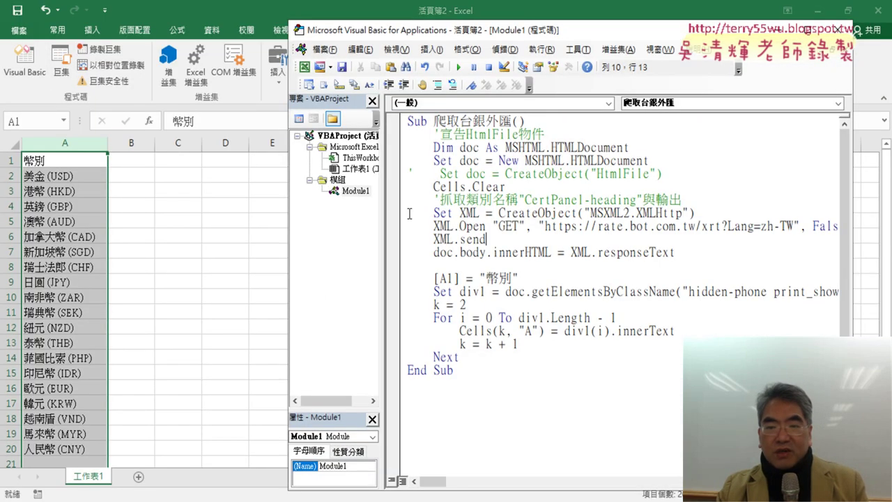
drag(381, 214, 315, 214)
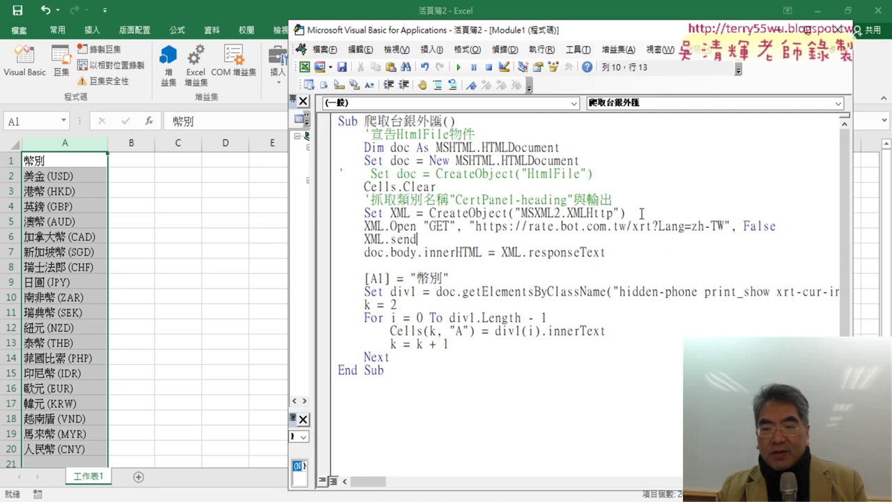
drag(583, 37, 446, 36)
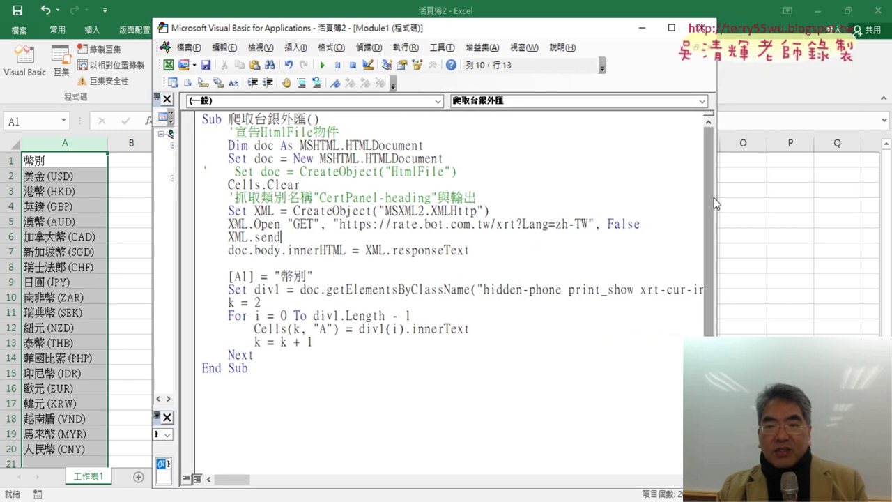
drag(726, 199, 853, 201)
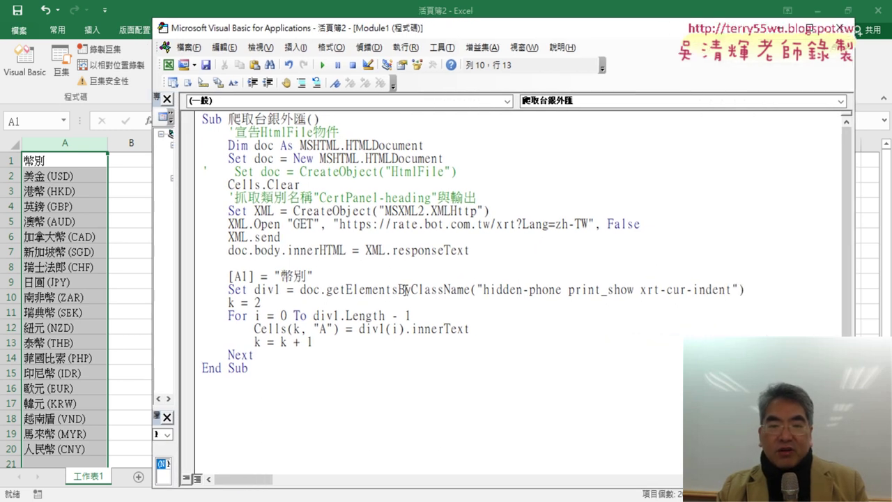
Inspect the Set div1 getElementsByClassName call, its currency class-name string, and the k = 2 loop.
drag(325, 290, 471, 290)
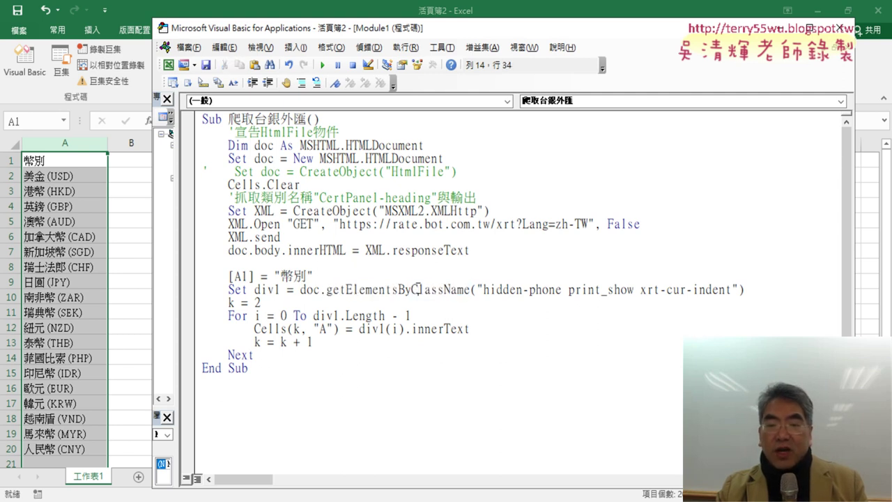
drag(411, 290, 443, 290)
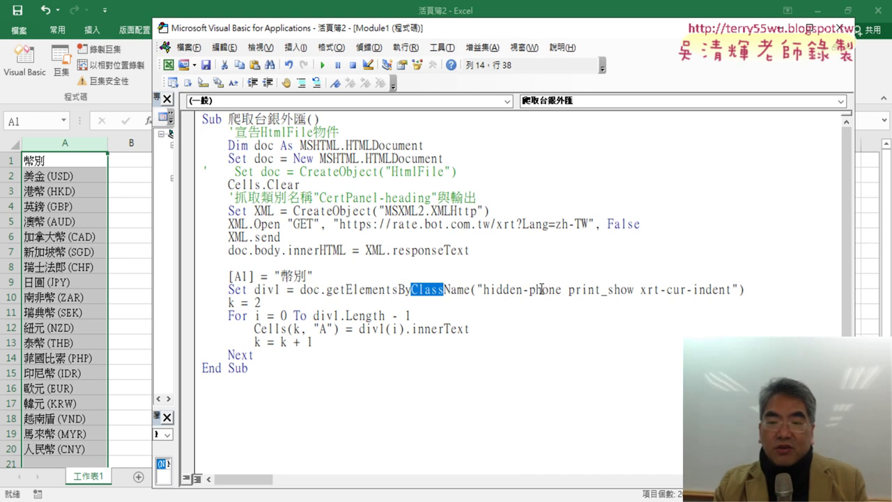
drag(483, 290, 731, 289)
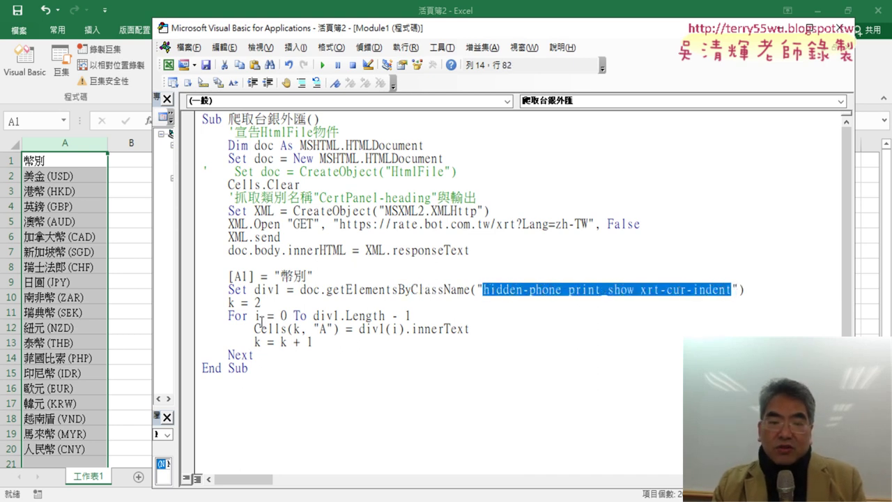
mouse_move(230, 307)
mouse_down()
mouse_move(271, 356)
mouse_move(210, 295)
mouse_up()
click(274, 356)
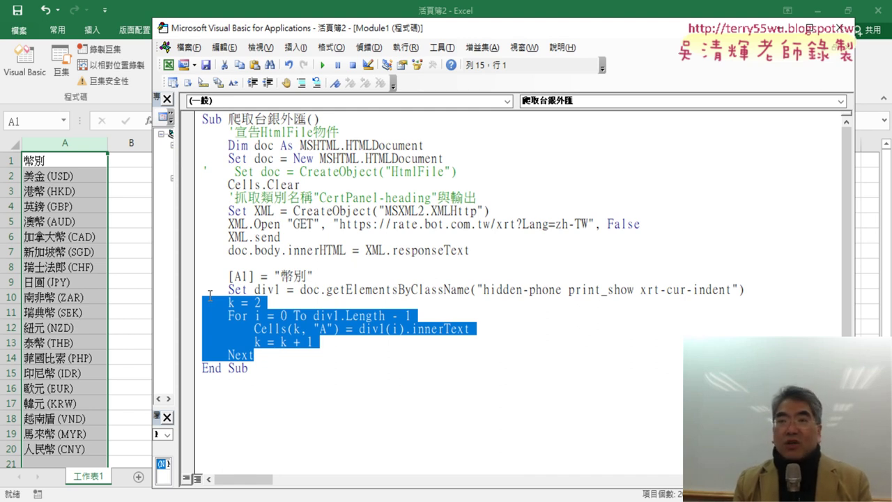
Review the loop's div1 bounds, 0 to div1.Length - 1, and the div1(i).innerText value.
click(256, 325)
click(255, 315)
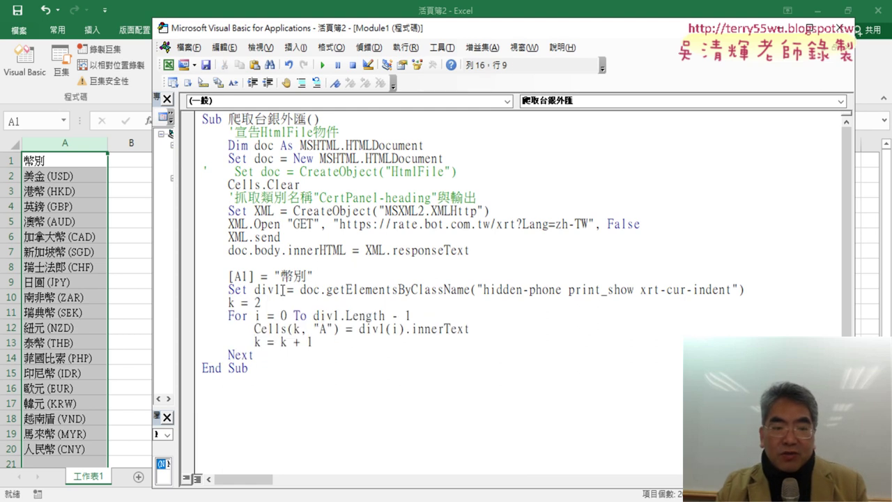
drag(280, 289, 255, 290)
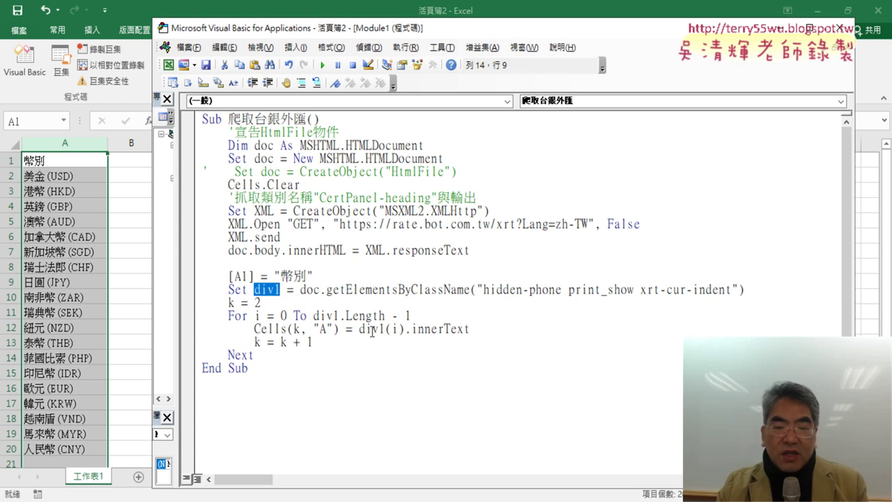
double_click(282, 315)
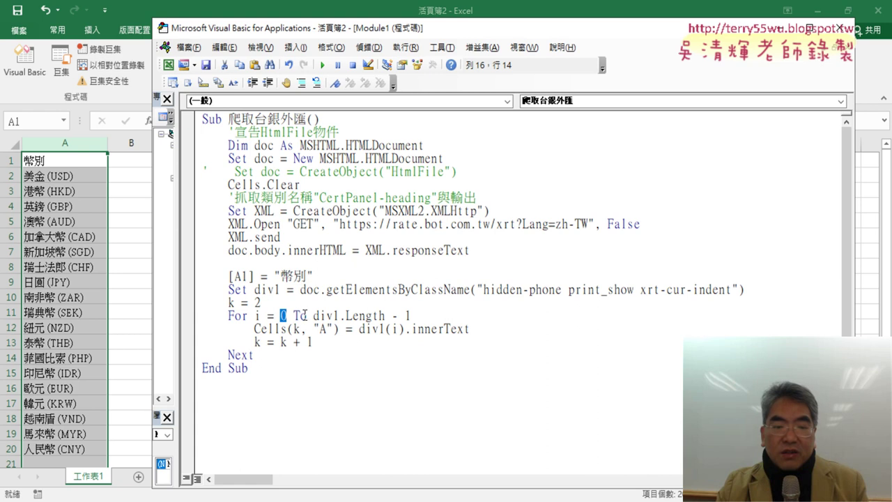
drag(314, 316, 398, 316)
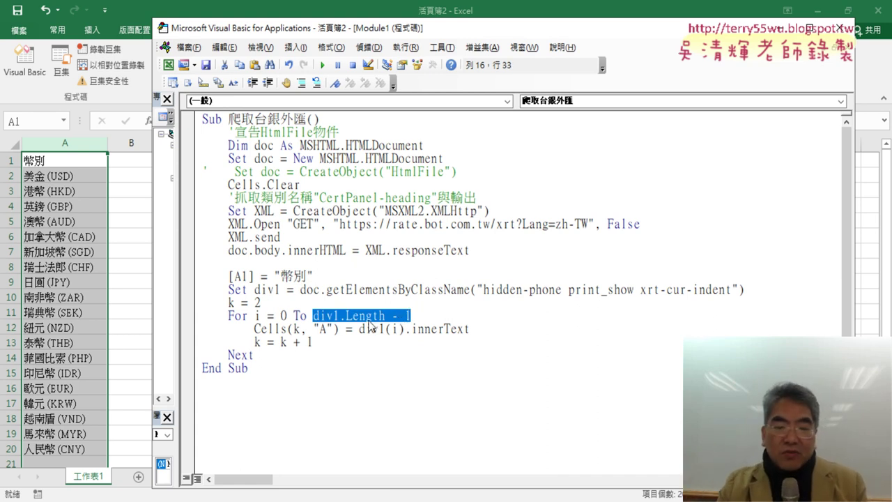
drag(480, 331, 361, 333)
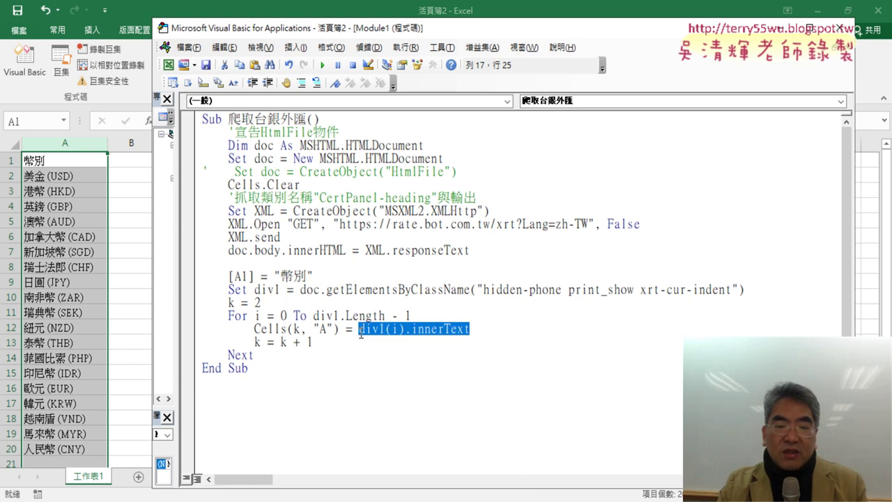
click(280, 315)
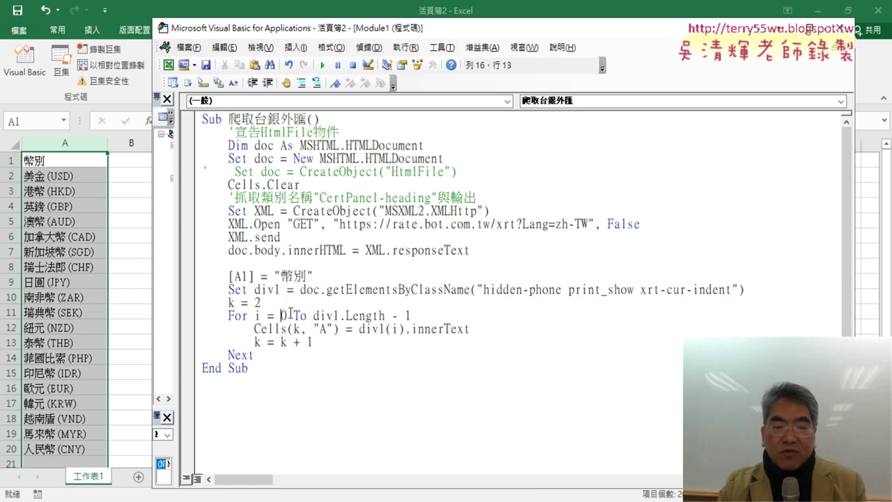
Review the Cells(k, "A") row and column arguments and the k = 2 line.
double_click(398, 328)
drag(470, 332, 408, 334)
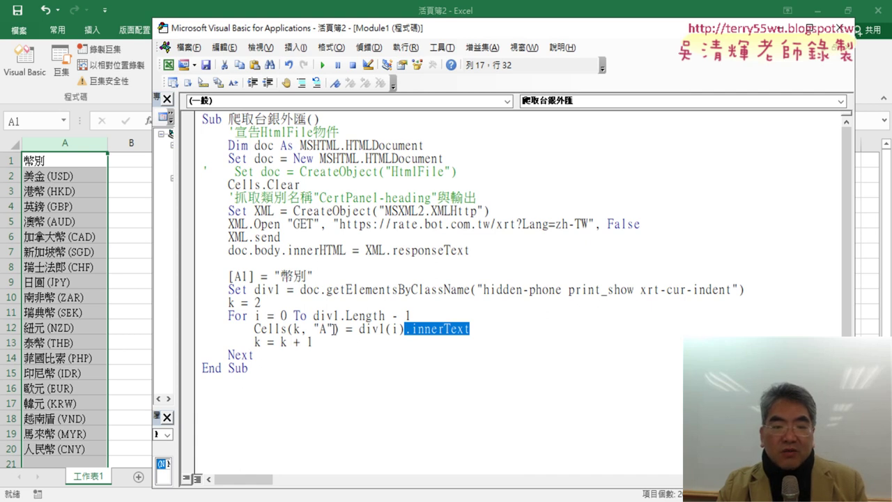
drag(339, 332, 312, 329)
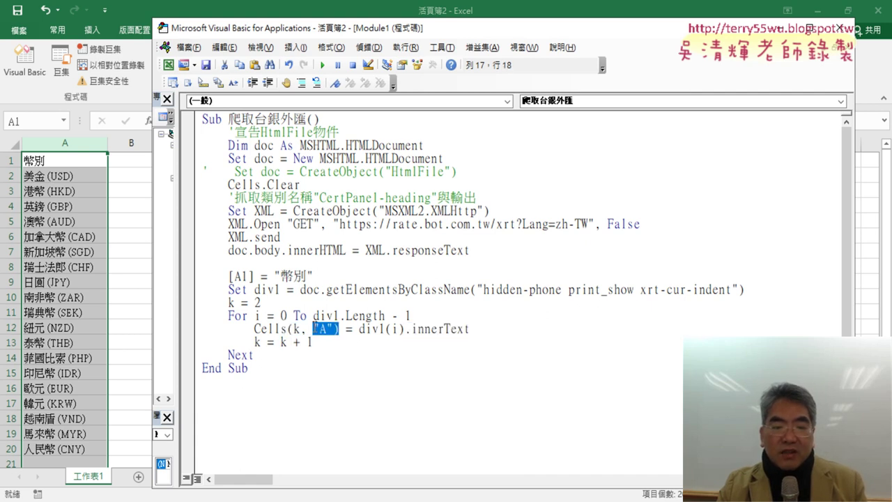
drag(301, 331, 294, 330)
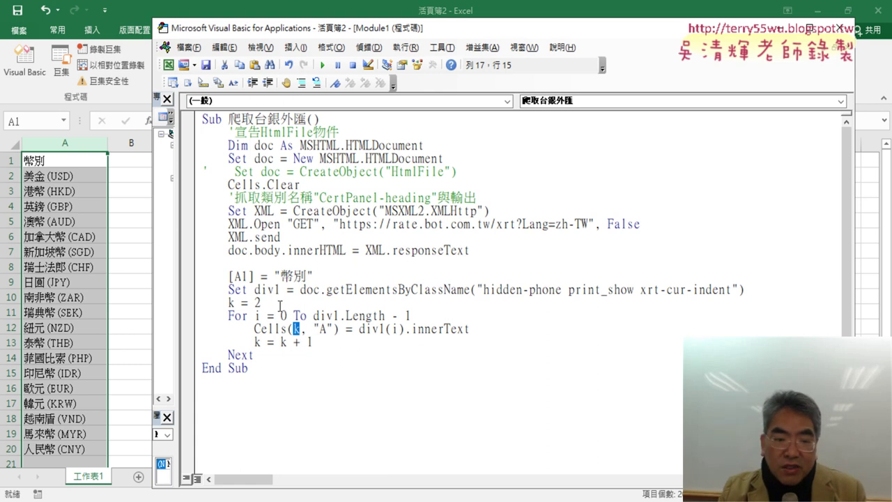
drag(281, 305, 194, 306)
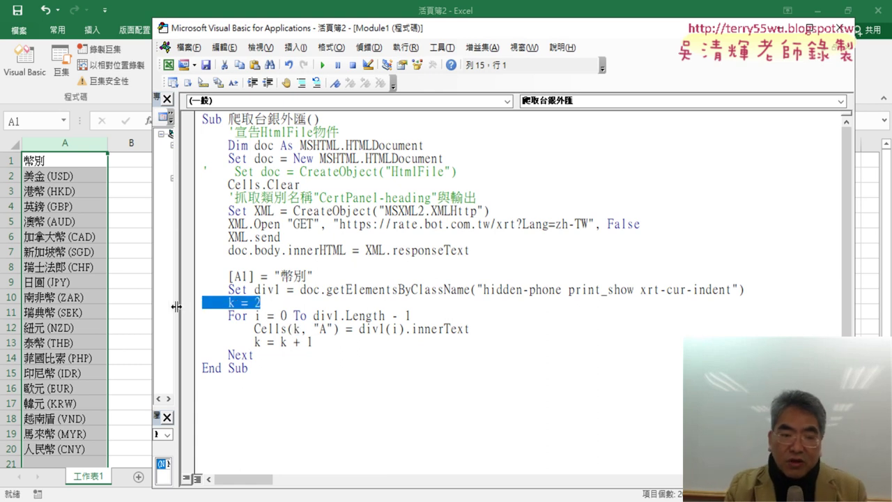
Delete the k = 2 and k = k + 1 lines.
key(Delete)
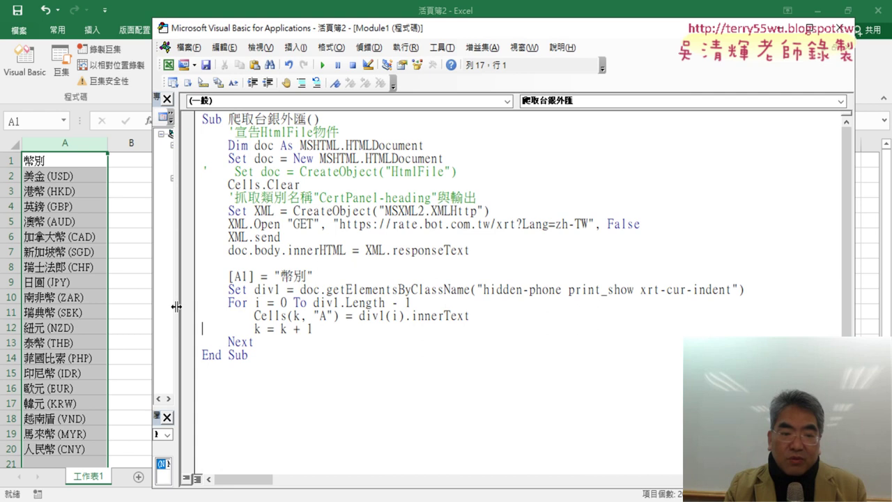
key(shift+End)
key(Delete)
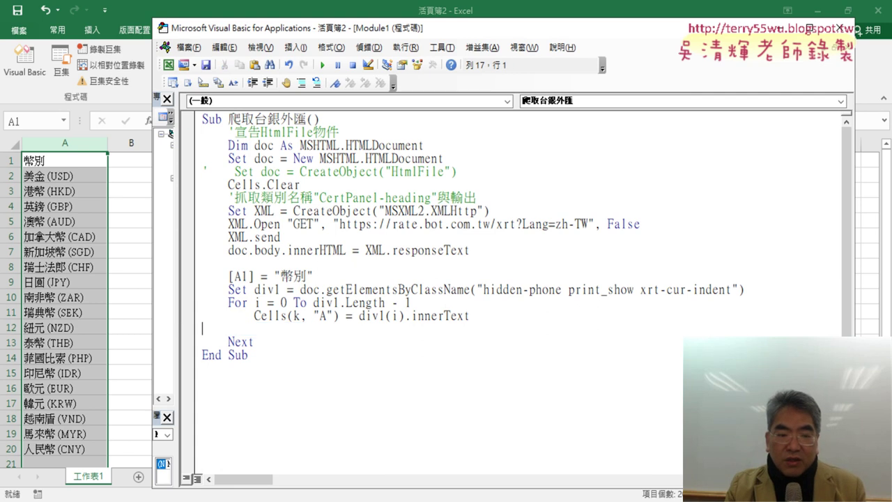
key(BackSpace)
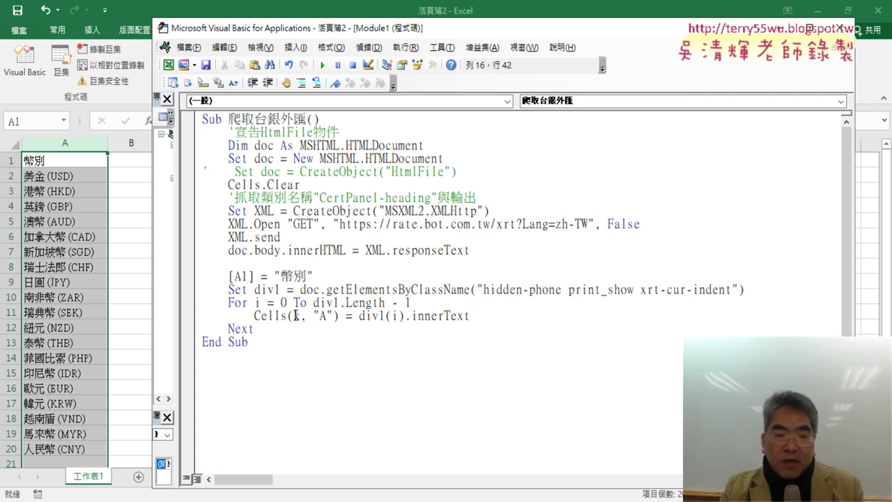
Change the Cells row argument from k to i + 2.
double_click(295, 315)
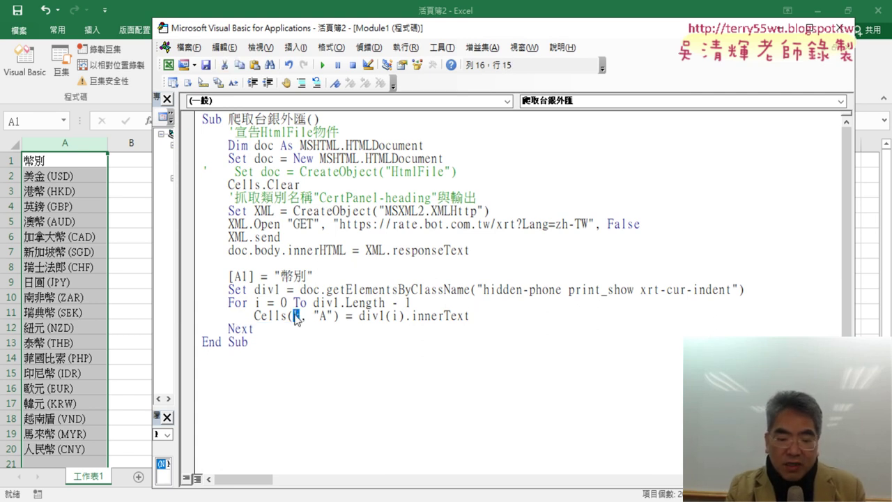
text(i)
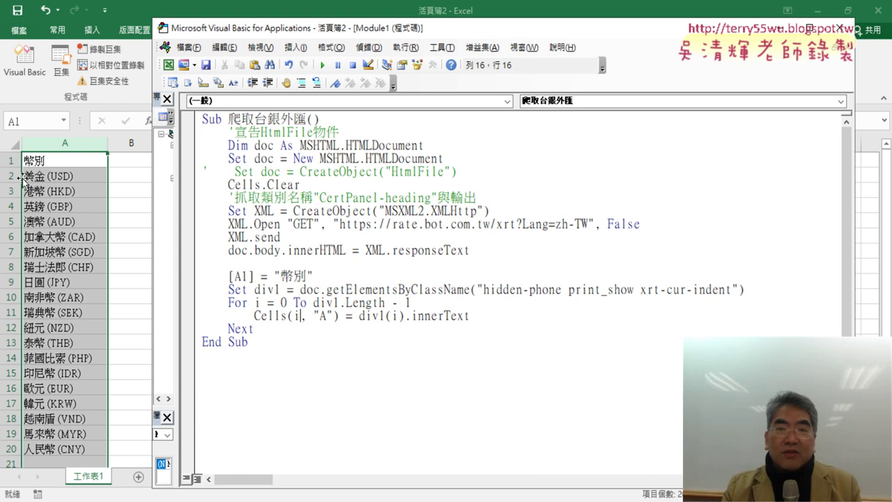
text(+2)
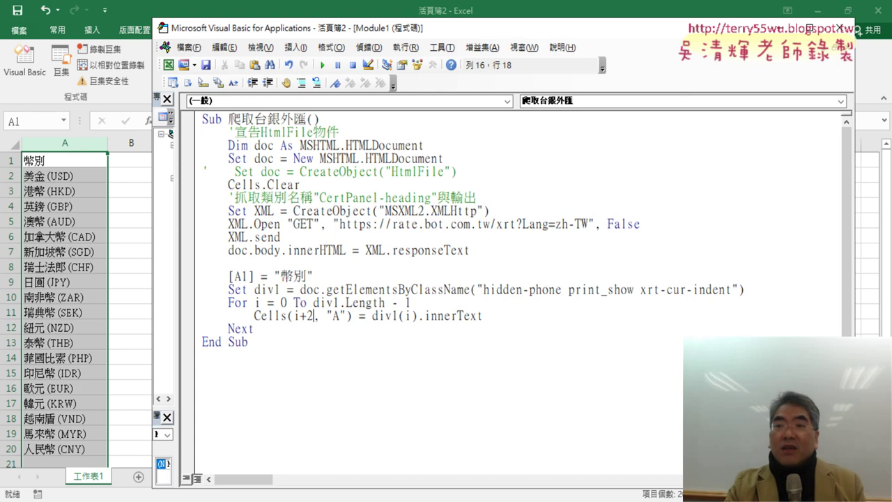
click(421, 365)
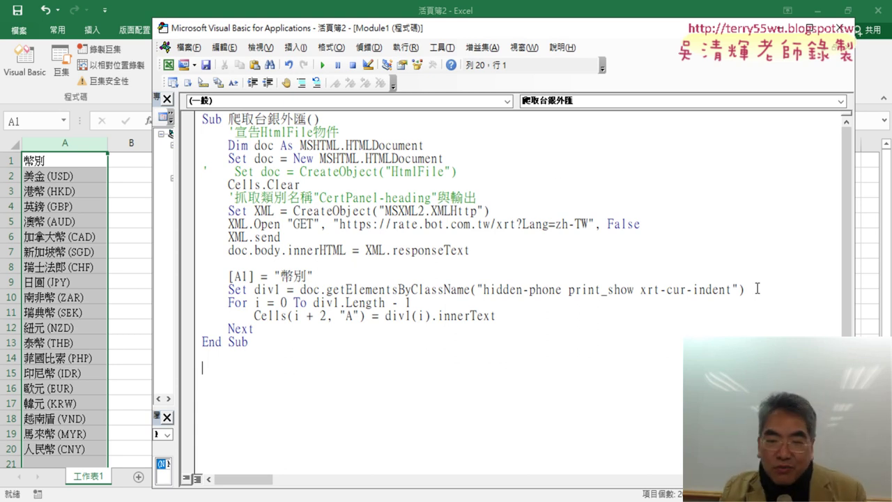
click(790, 291)
Add k = 2 after Set div1 and change Cells(i + 2, "A") back to Cells(k, "A").
key(Return)
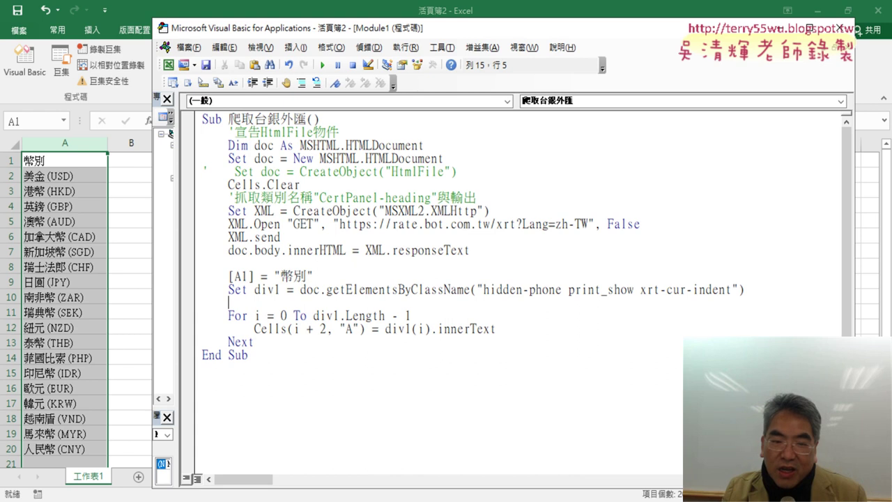
text(k)
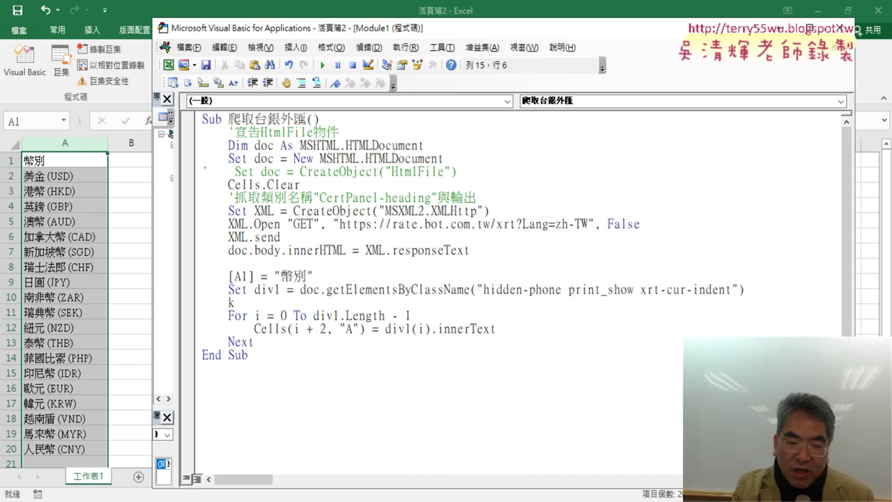
text(=2)
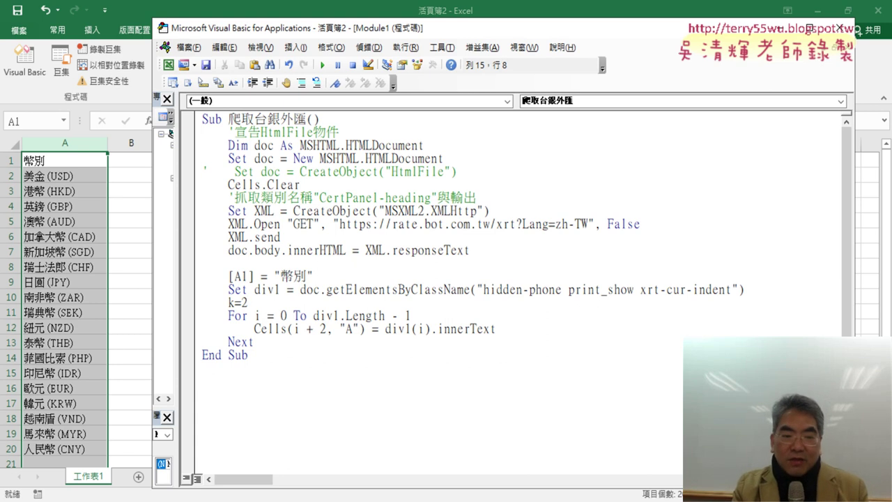
click(248, 316)
drag(293, 329, 327, 329)
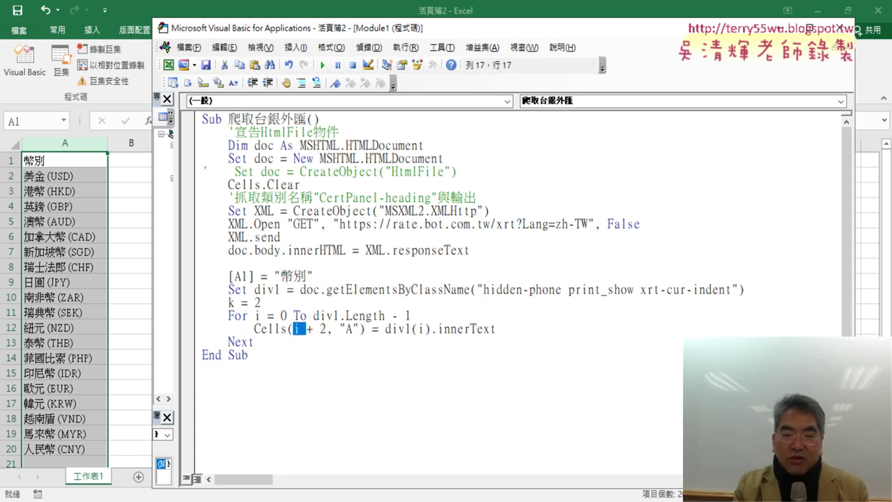
text(k)
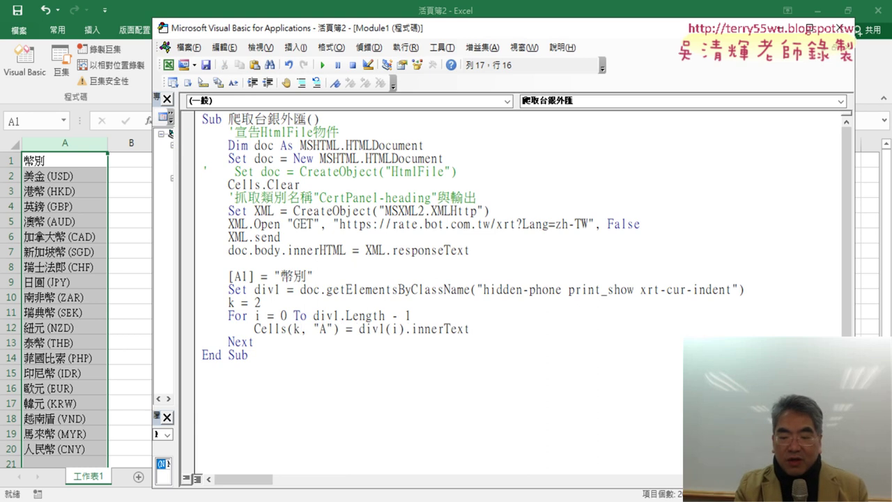
Add k = k + 1 inside the loop, then bring up the Chrome window.
key(Return)
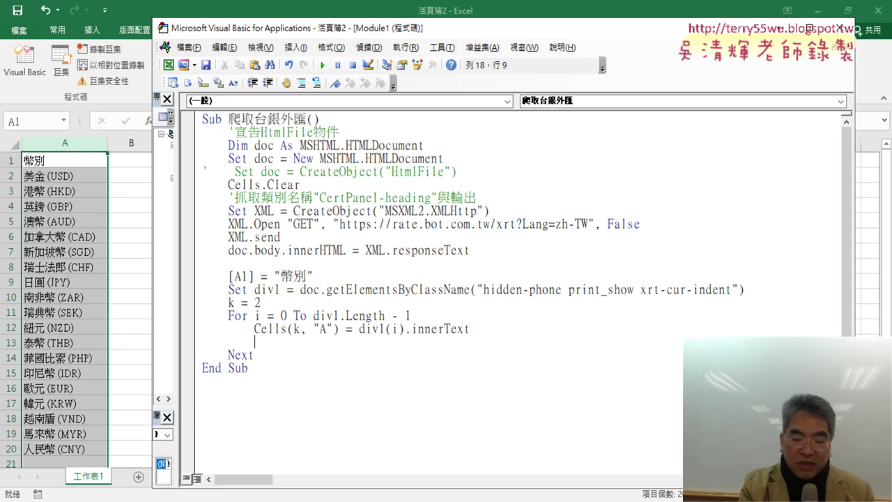
text(k=k+1)
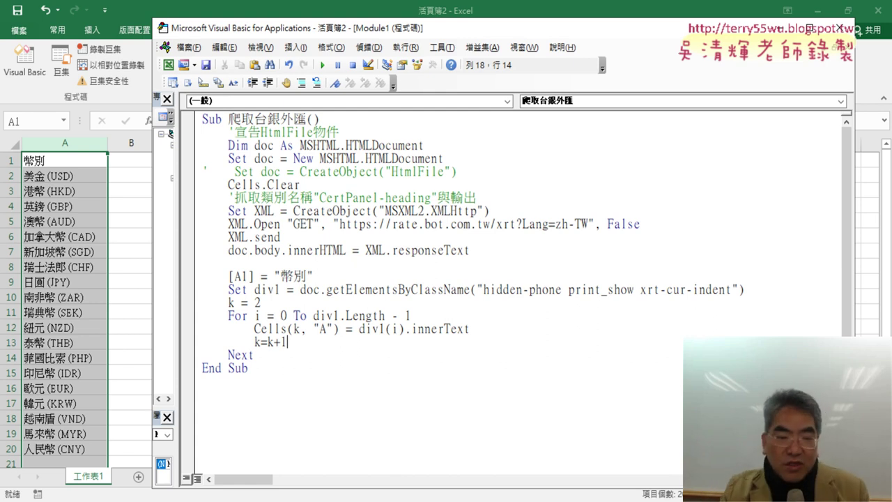
click(537, 315)
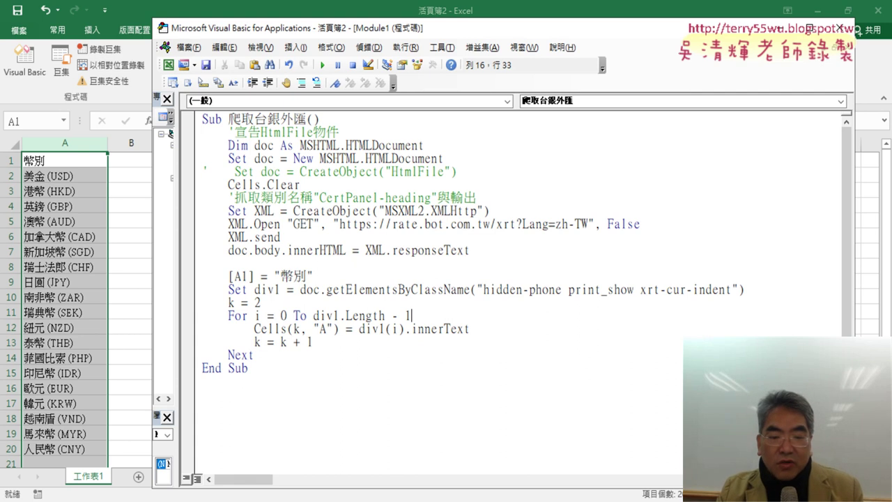
click(289, 462)
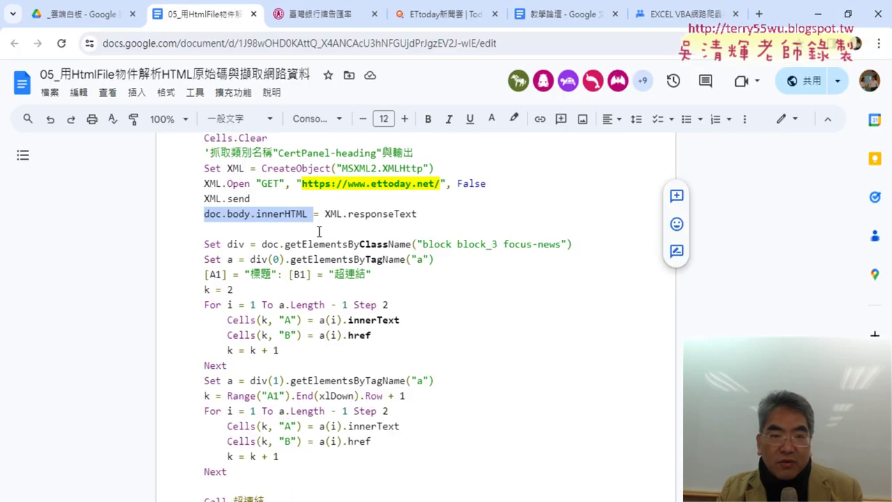
Copy the 現金 header text from the Bank of Taiwan exchange-rate table.
click(317, 21)
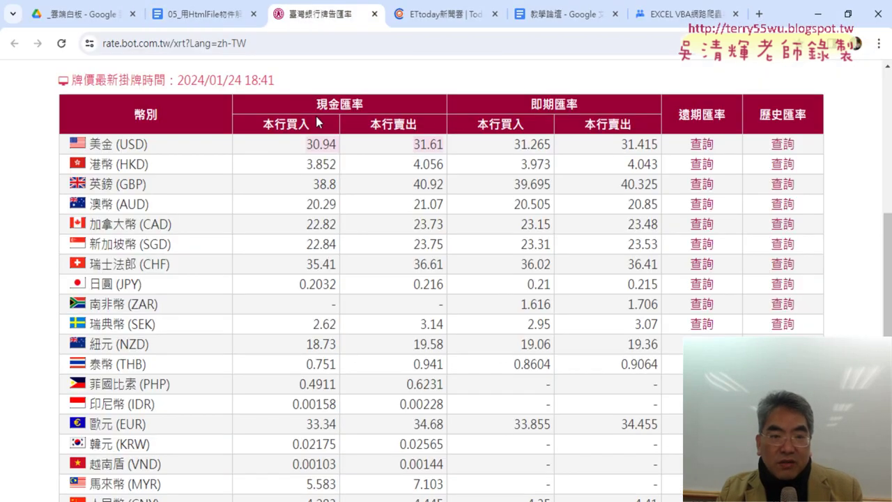
drag(308, 124, 285, 125)
drag(417, 125, 395, 127)
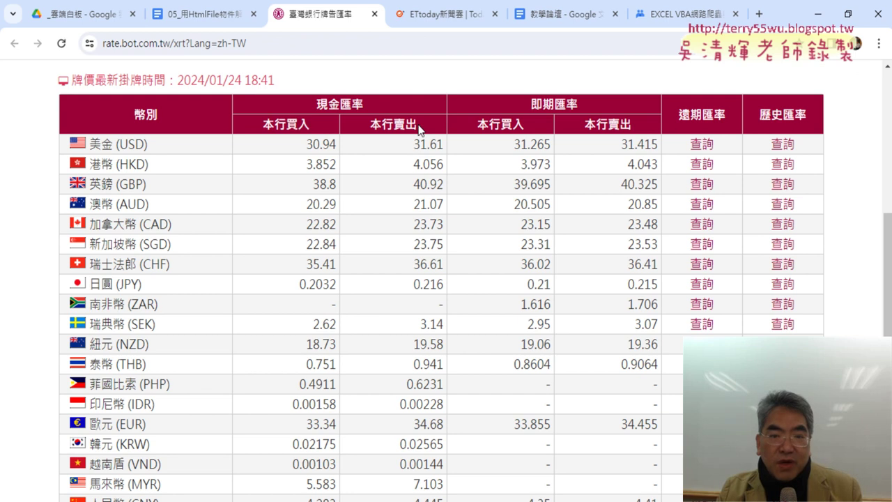
drag(340, 104, 317, 104)
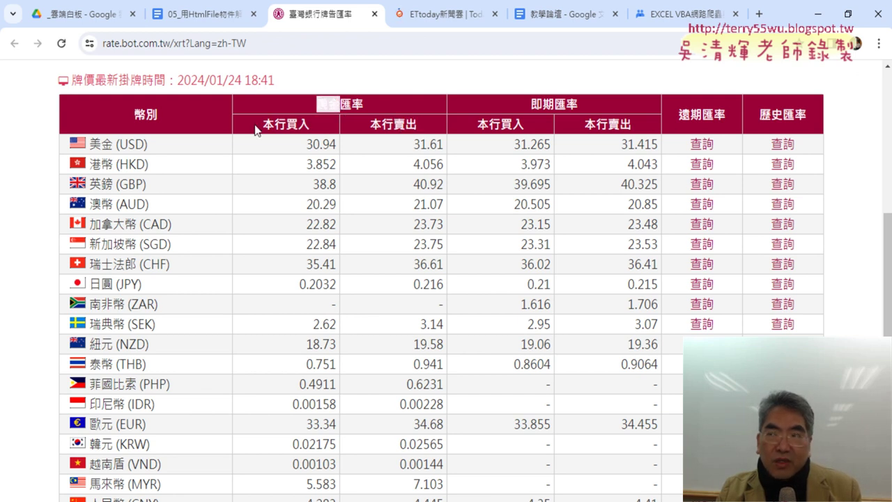
right_click(329, 104)
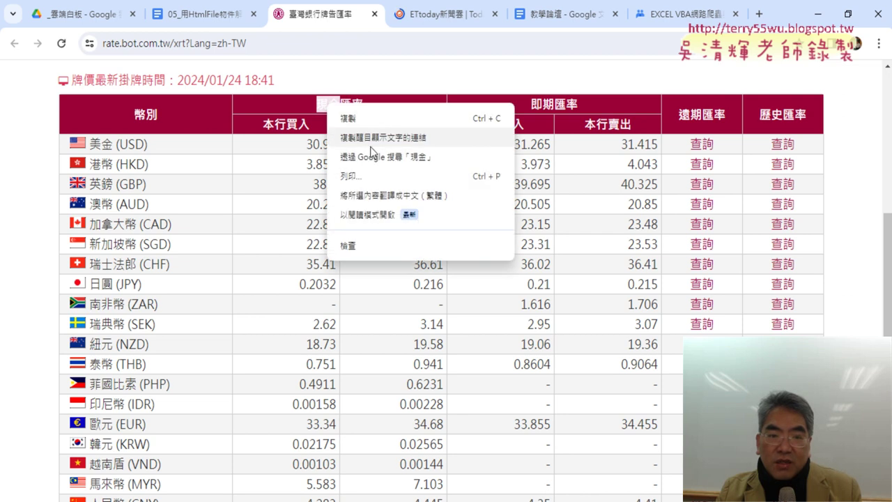
click(350, 122)
Paste a copy of the [A1] header-and-loop block below the Next line.
click(818, 14)
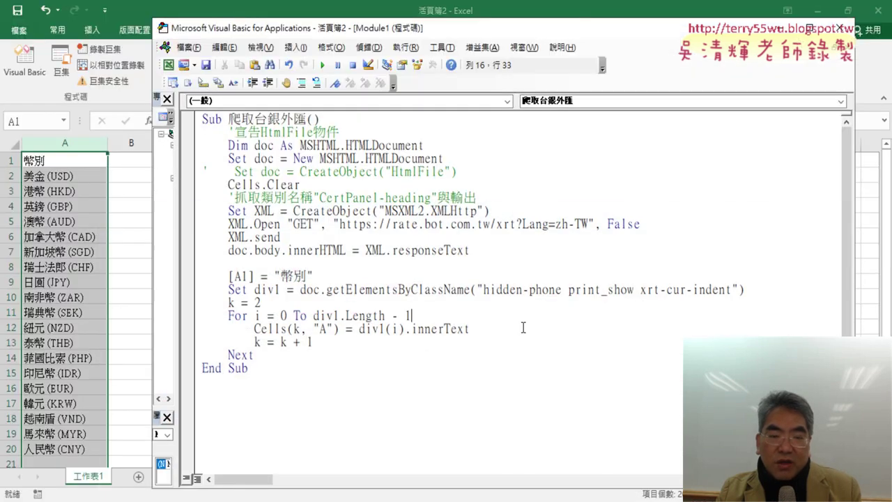
click(294, 354)
key(Return)
key(Return)
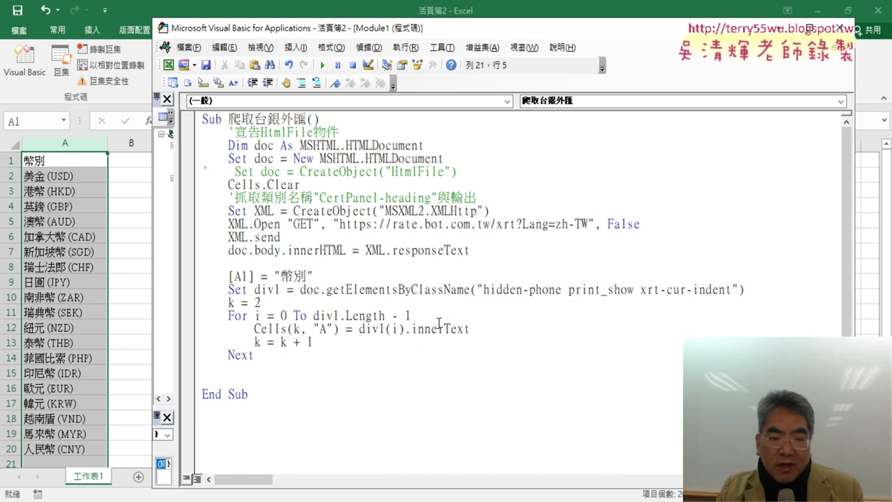
drag(261, 354, 203, 276)
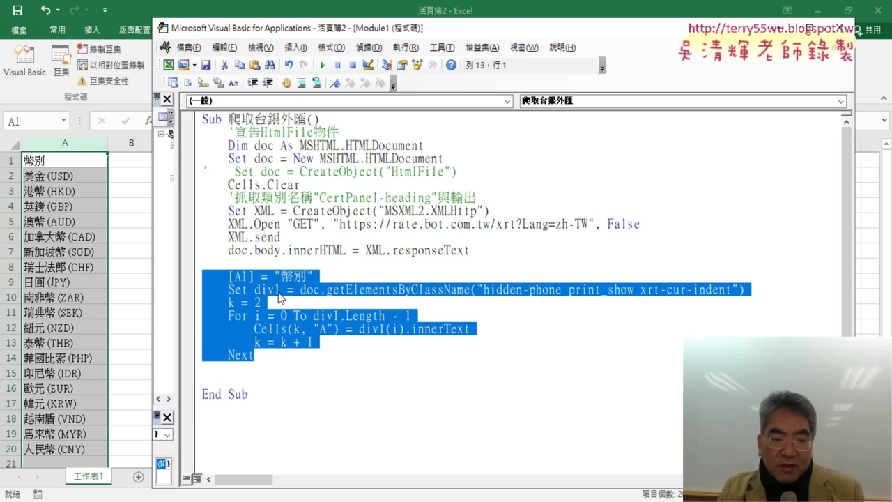
right_click(315, 301)
click(318, 79)
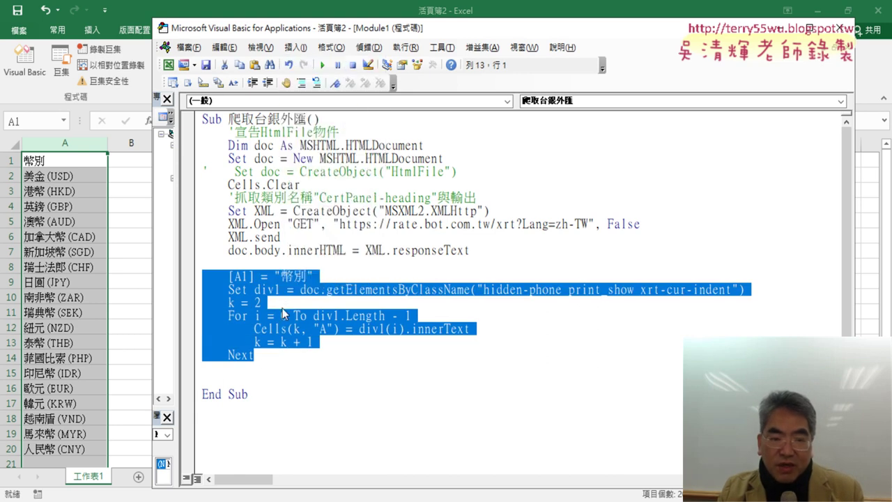
click(207, 382)
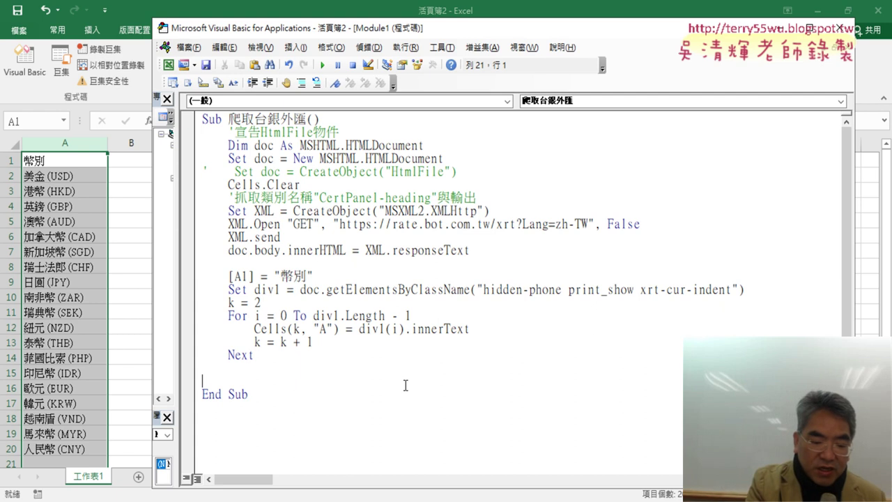
key(ctrl+v)
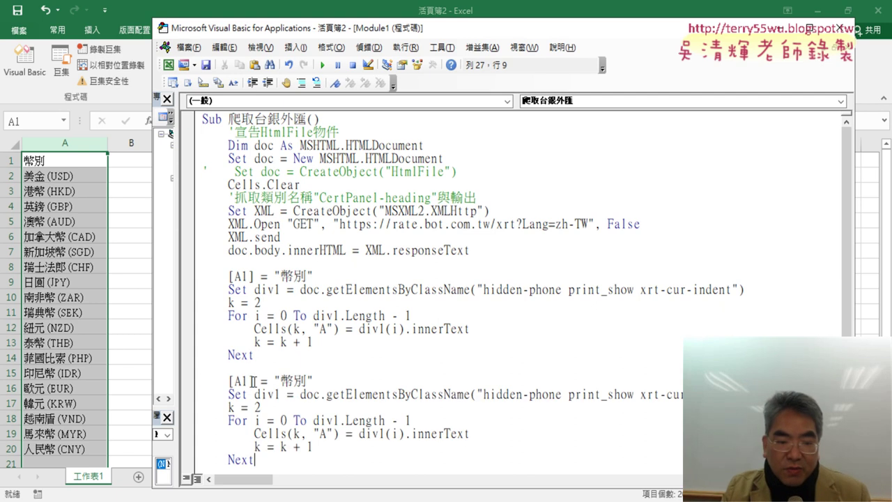
Change the copied header cell to [B1], select its 幣別 text, and return to the rates page.
double_click(239, 381)
text(B1)
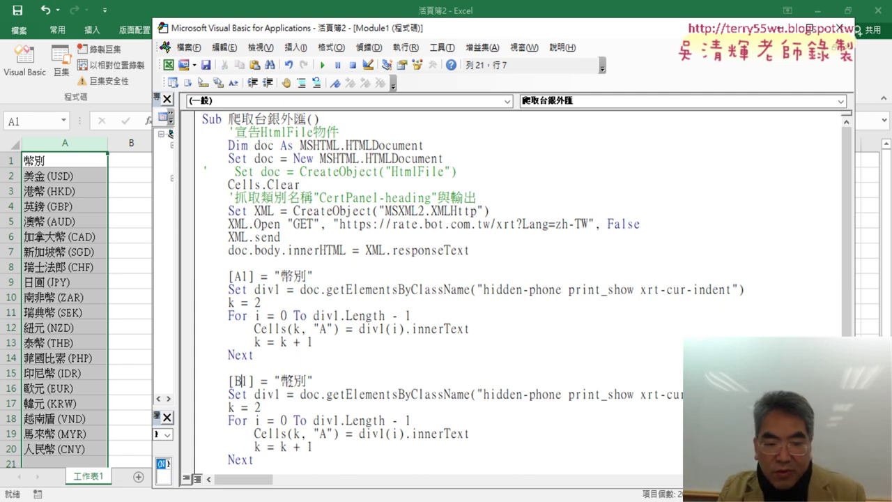
double_click(286, 380)
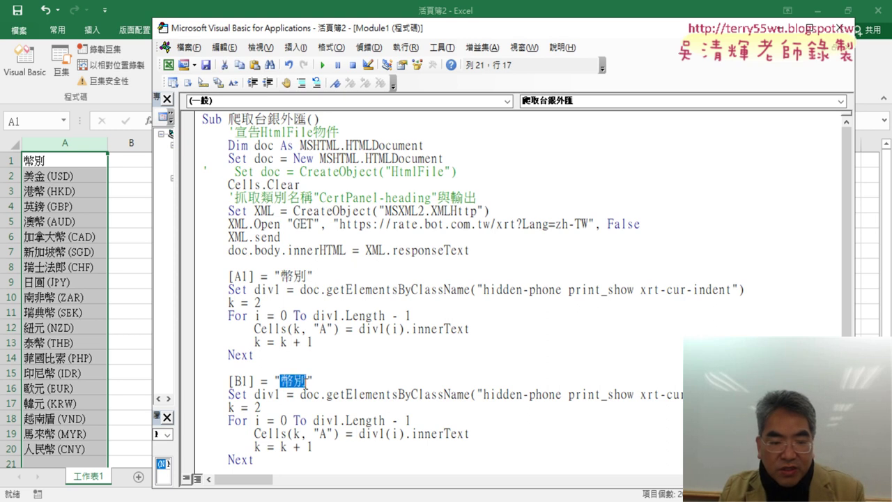
key(ctrl+v)
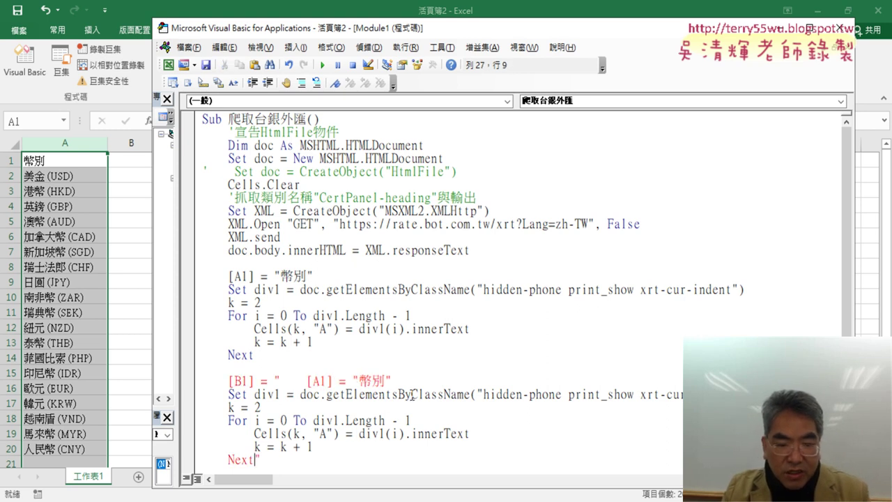
key(ctrl+z)
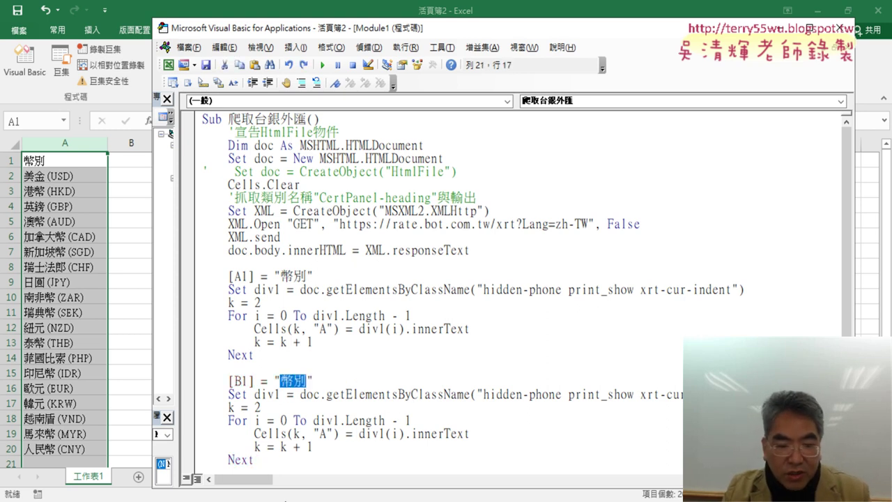
key(alt+Tab)
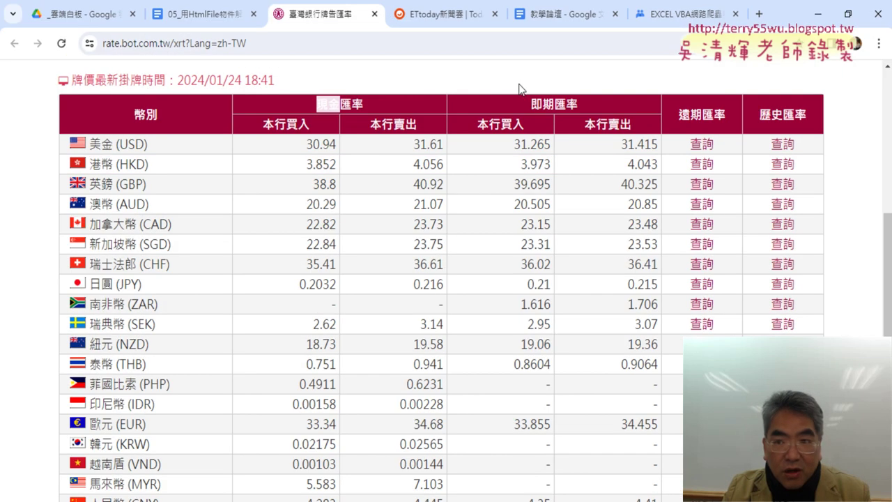
Title the copied [B1] header 現金買入 by pasting 現金 from the rate page and adding 買入.
key(alt+Tab)
key(ctrl+v)
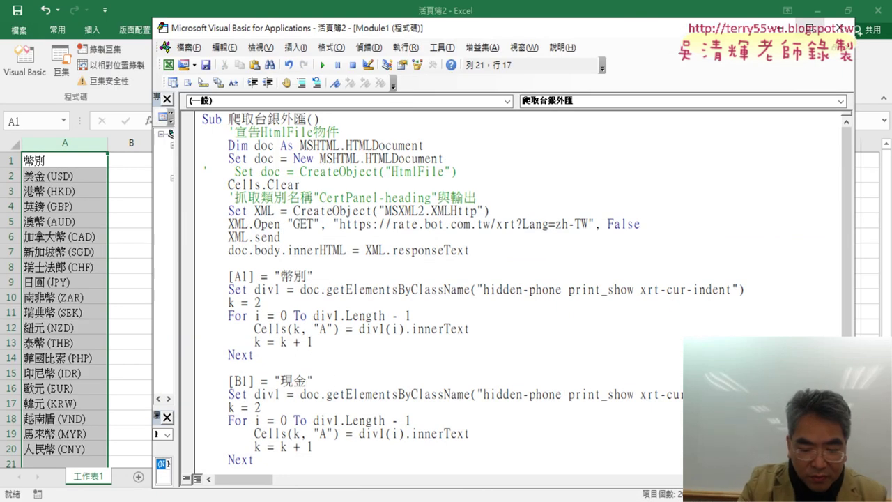
text(買入)
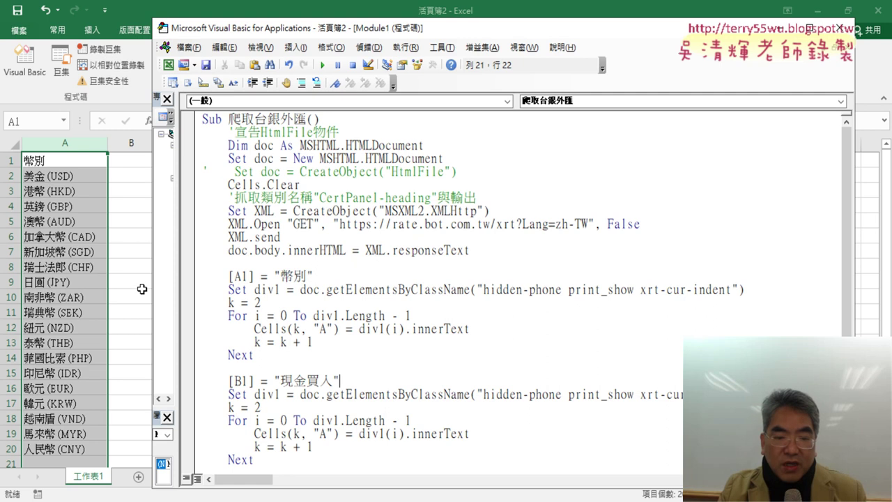
Empty the class-name string in the copied lookup and rename div1 to div2.
drag(484, 394, 726, 395)
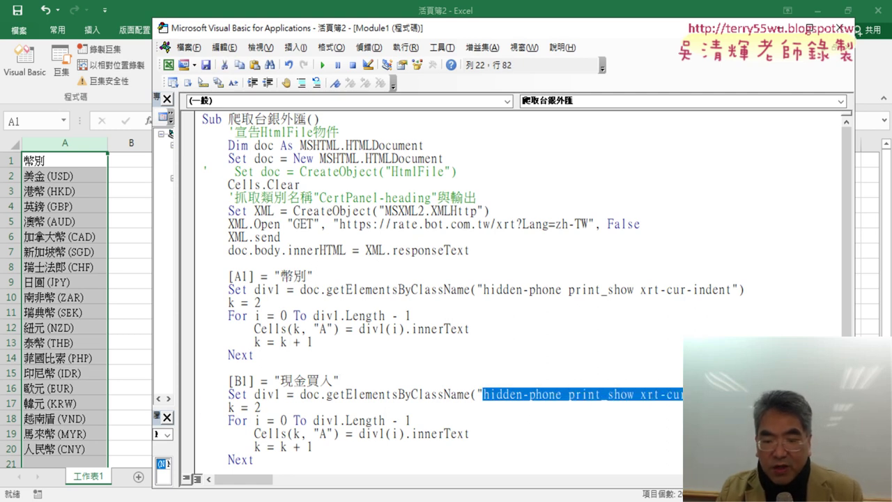
key(Delete)
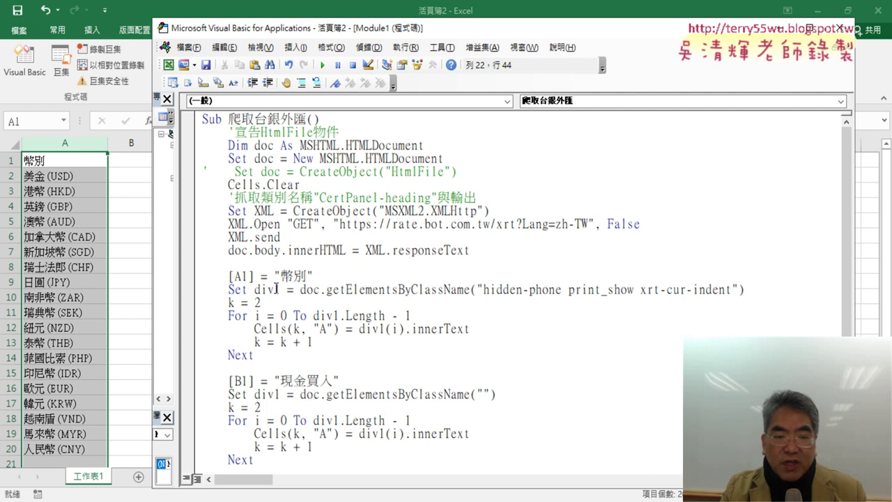
drag(282, 394, 277, 394)
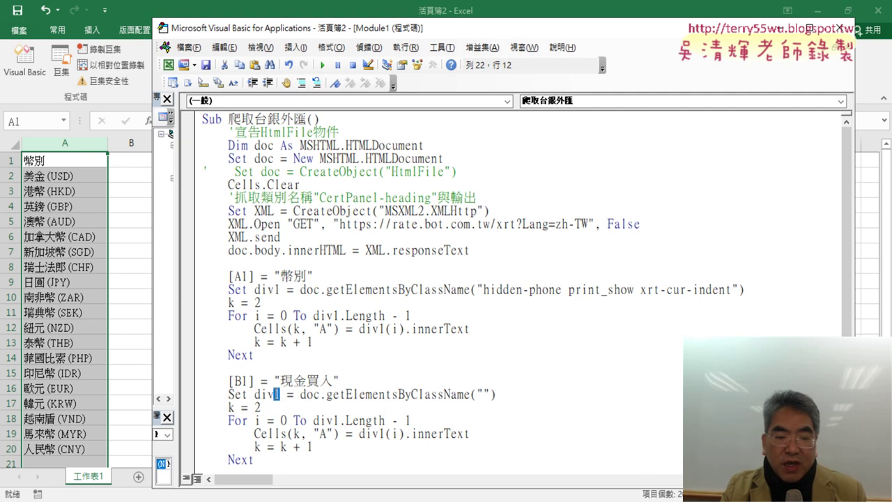
text(2)
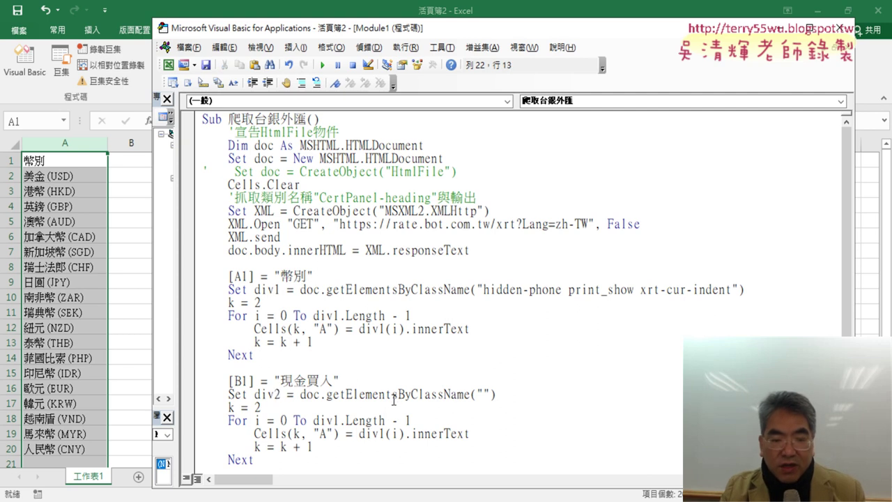
Inspect the USD cash-buying cell 30.94 and resize DevTools so the full rate table shows.
key(alt+Tab)
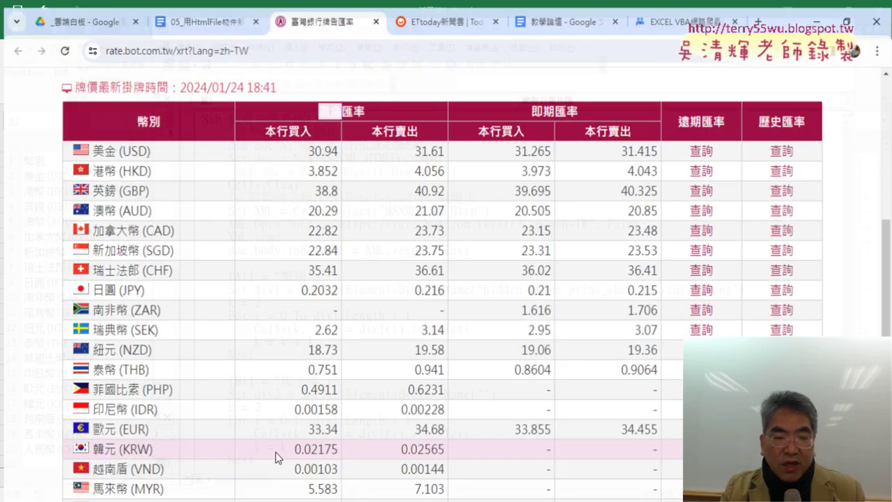
right_click(320, 144)
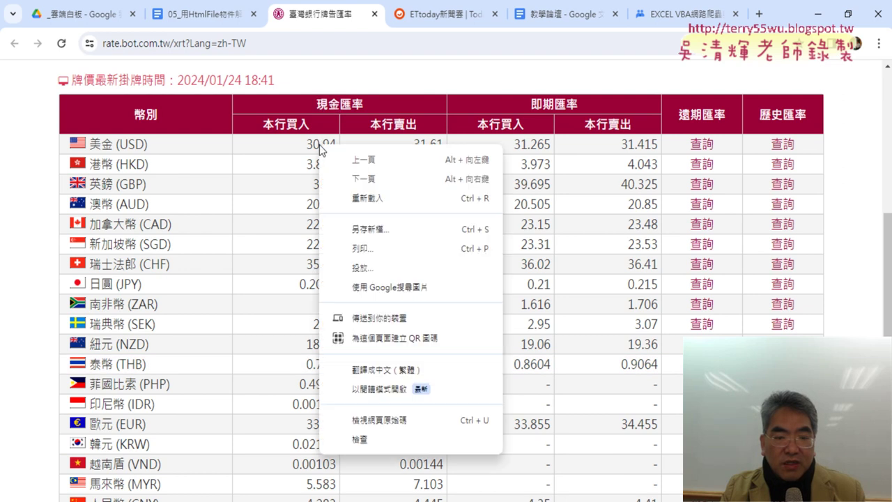
click(319, 144)
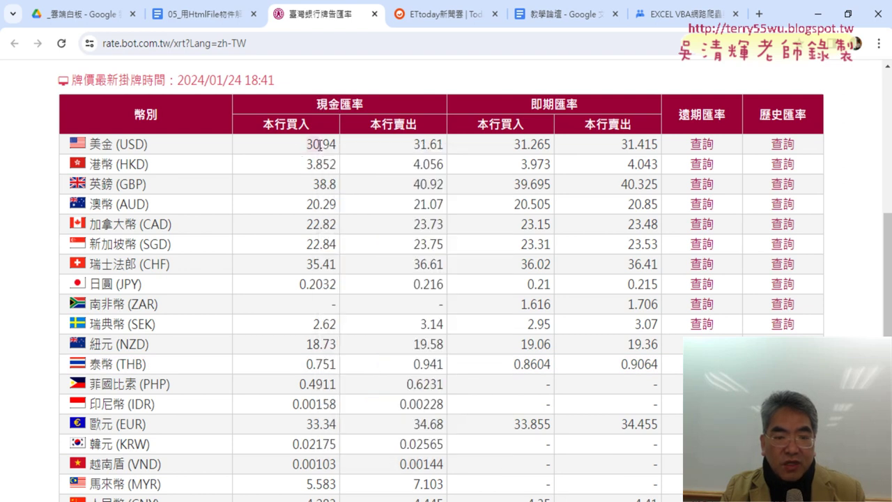
right_click(324, 144)
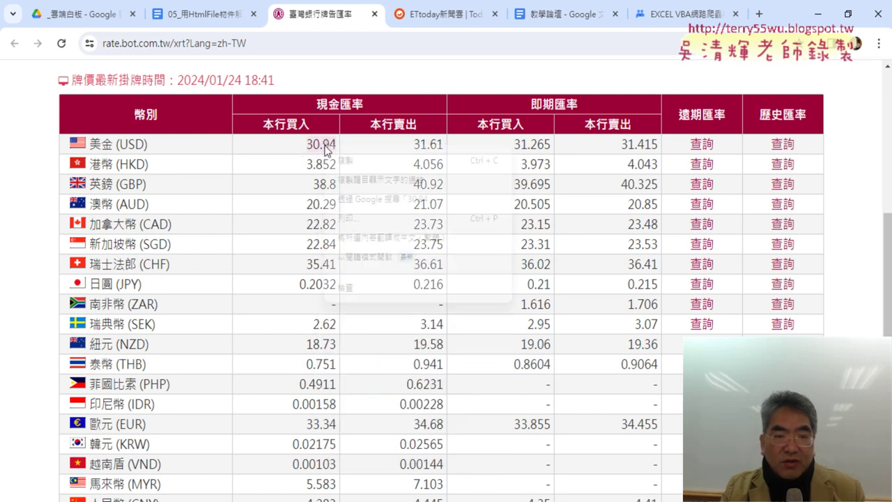
click(362, 290)
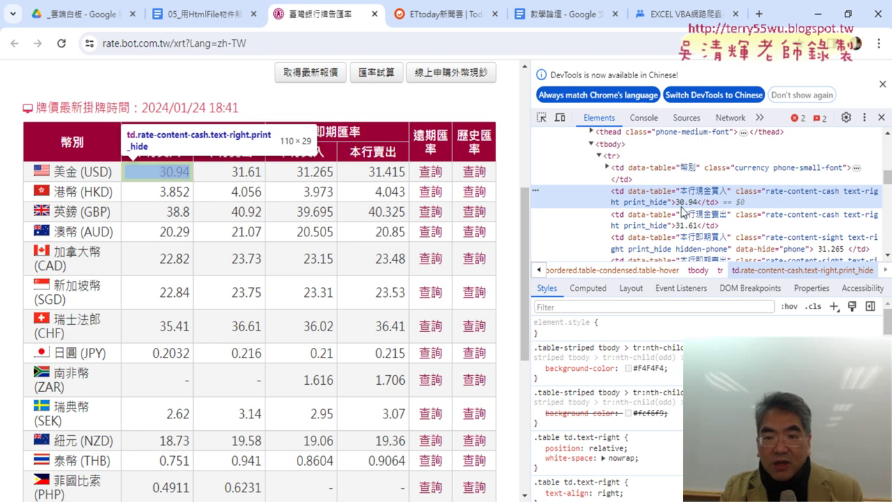
drag(532, 226, 511, 223)
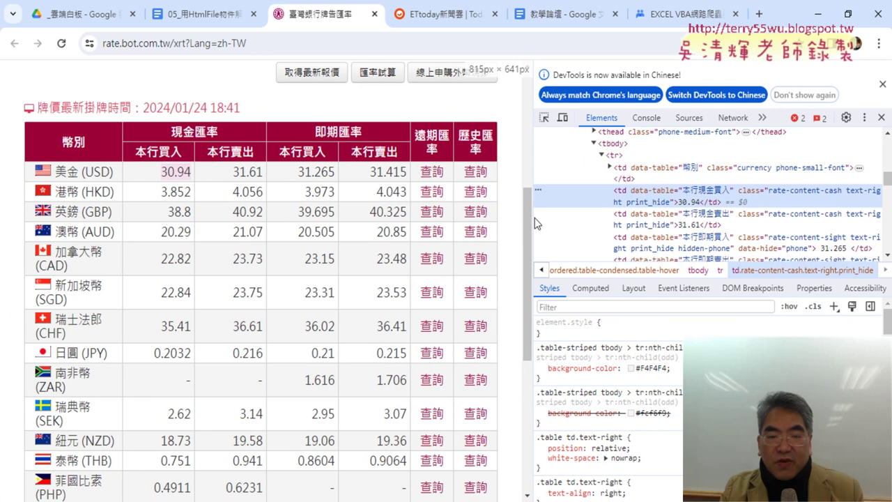
mouse_move(524, 221)
mouse_down()
mouse_move(485, 225)
mouse_move(545, 225)
mouse_move(493, 224)
mouse_up()
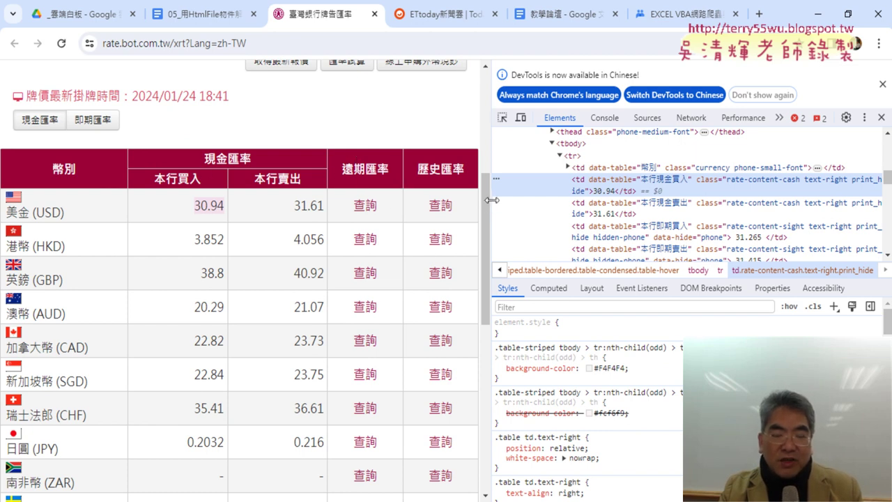
mouse_move(492, 200)
mouse_down()
mouse_move(509, 200)
mouse_move(489, 200)
mouse_up()
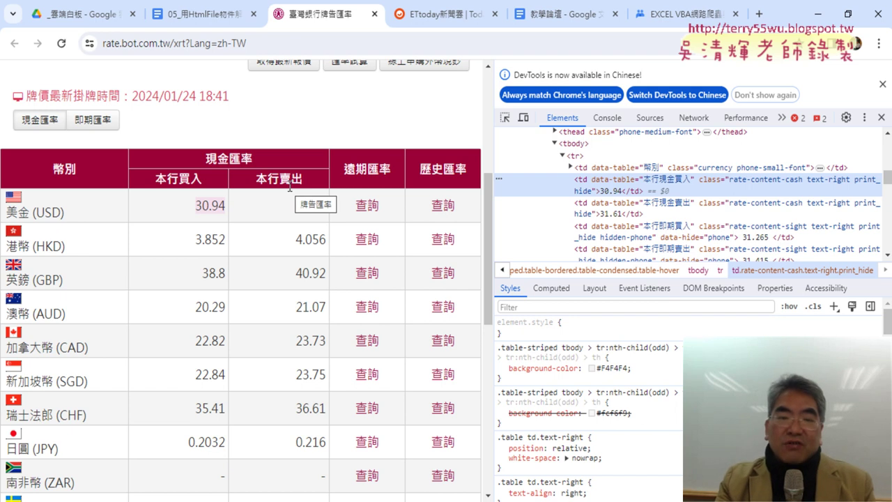
drag(489, 215, 512, 214)
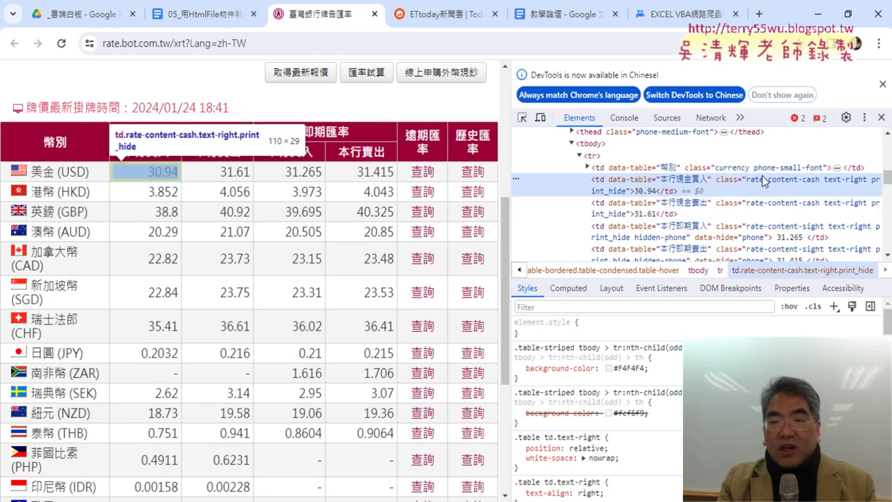
Copy the class rate-content-cash text-right print_hide and search Elements for it, finding 38 matches.
double_click(812, 182)
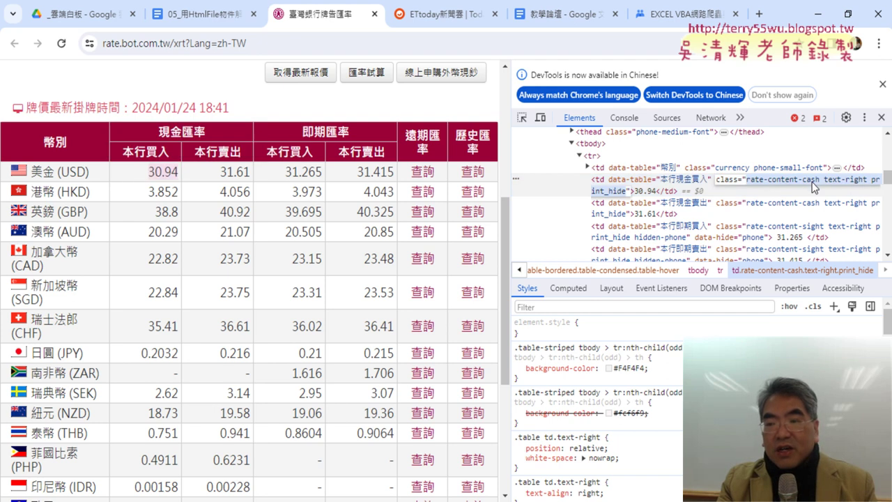
right_click(810, 181)
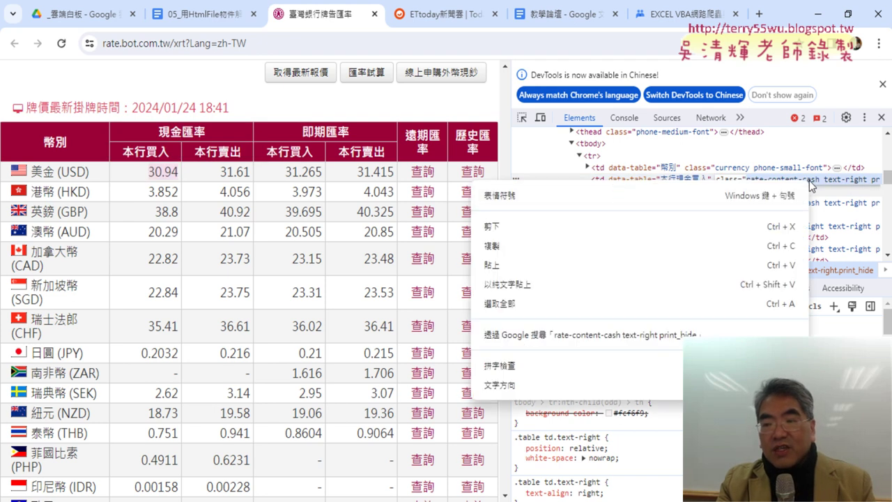
click(542, 251)
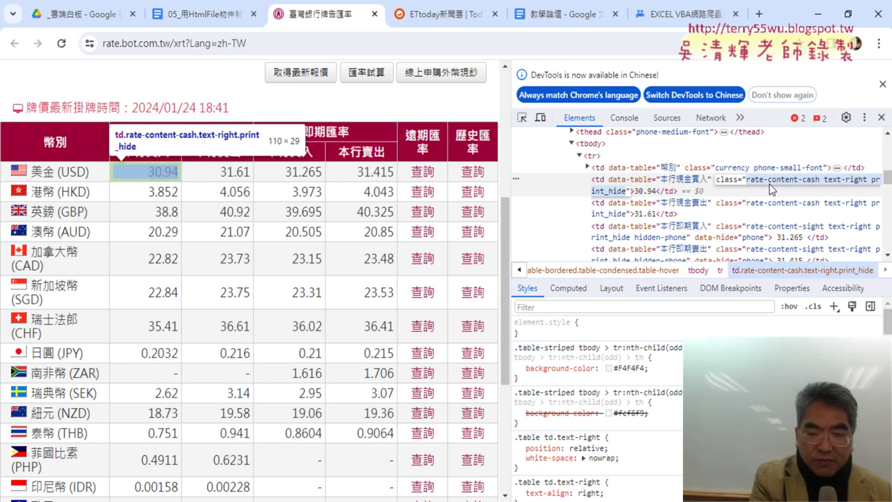
key(ctrl+f)
key(Return)
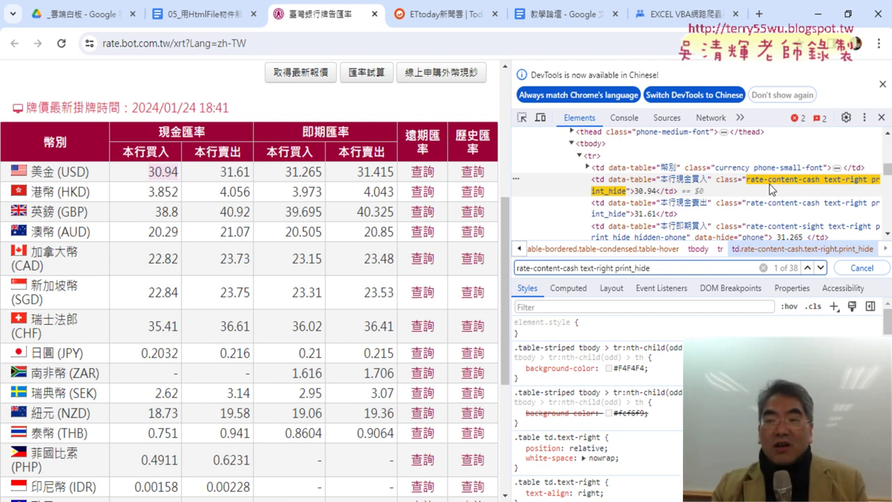
Step to match 8 of 38, confirming matches alternate cash buy and sell cells, then return to the macro.
click(822, 268)
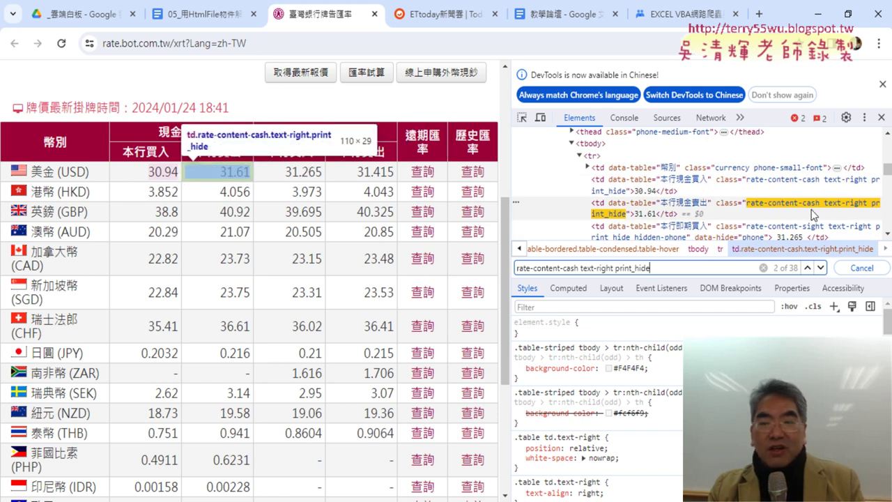
click(821, 268)
click(822, 267)
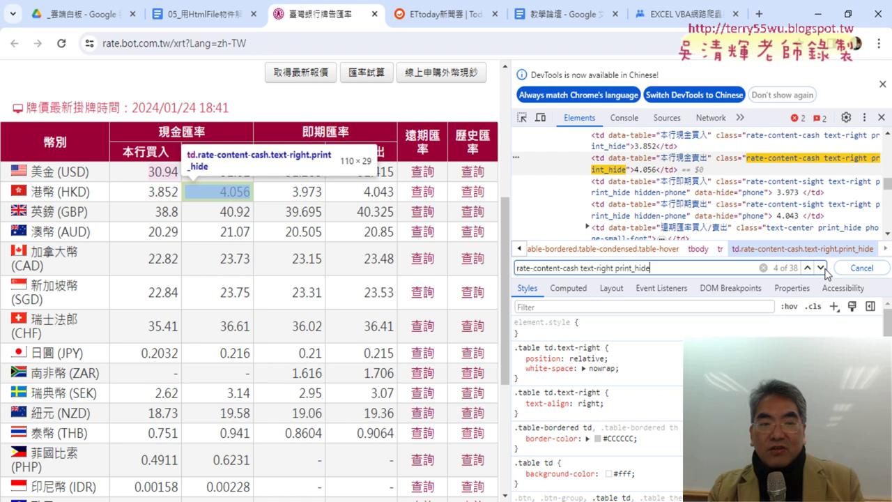
click(821, 268)
click(822, 268)
click(822, 268)
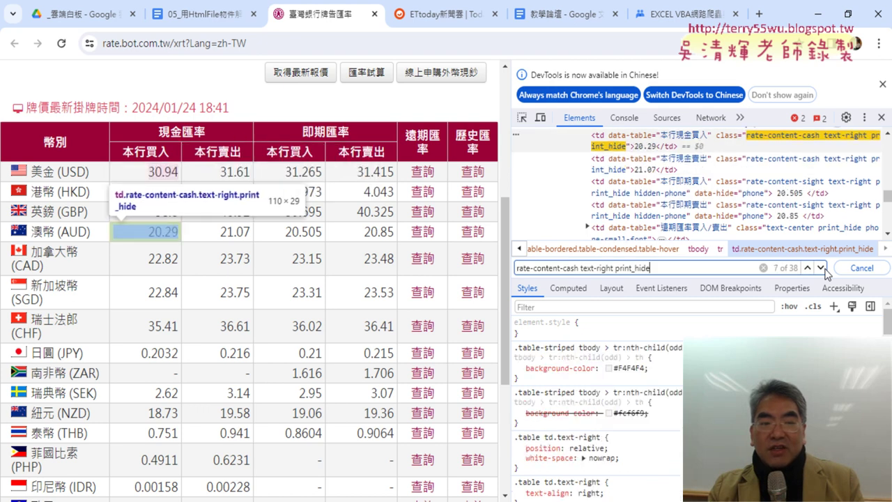
click(822, 268)
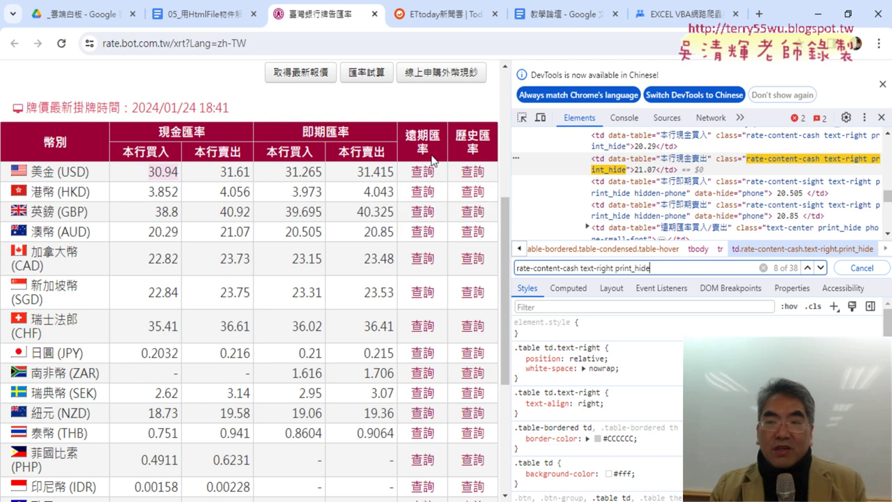
key(alt+Tab)
scroll(398, 347, down, 1)
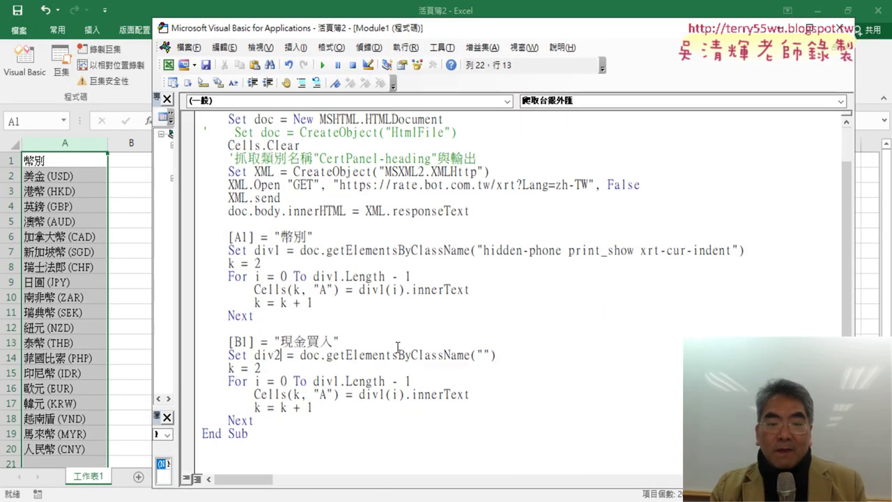
Extend the [B1] header line with a second header statement for [C1].
double_click(256, 382)
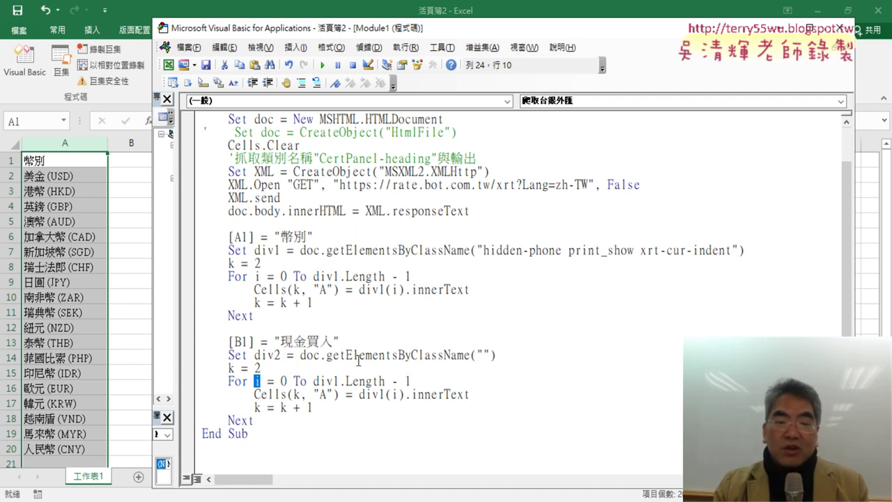
click(347, 343)
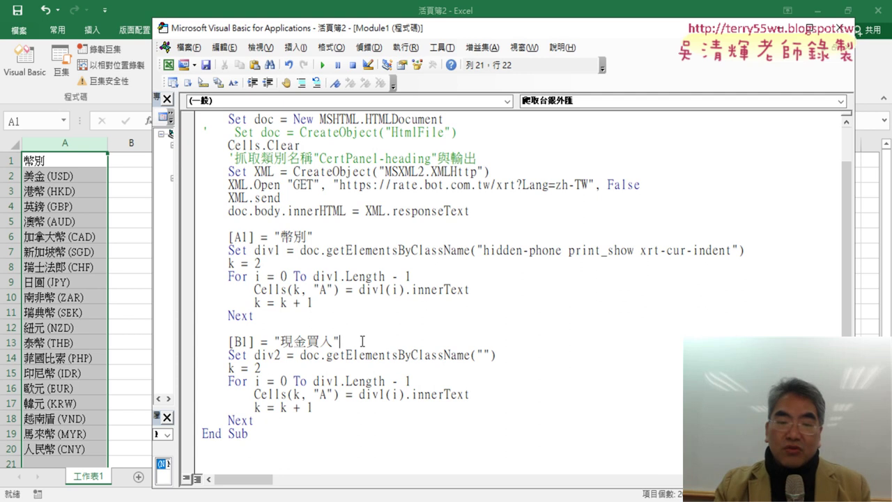
text(:)
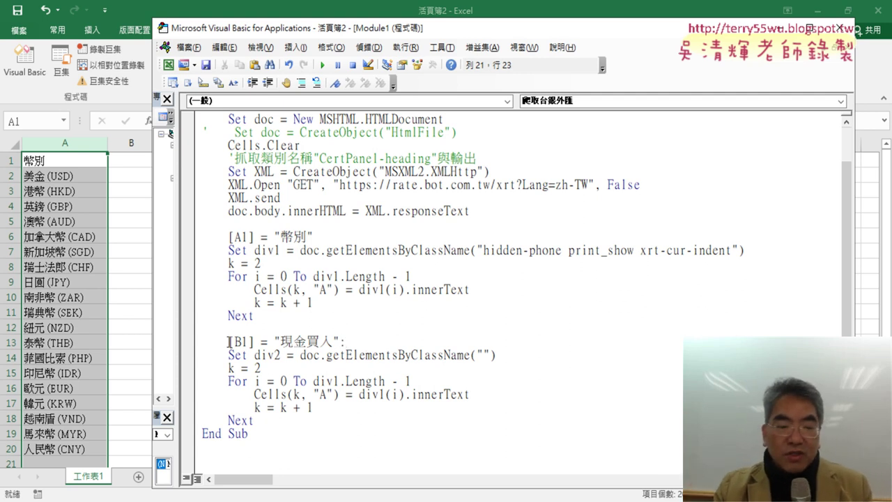
drag(229, 343, 358, 341)
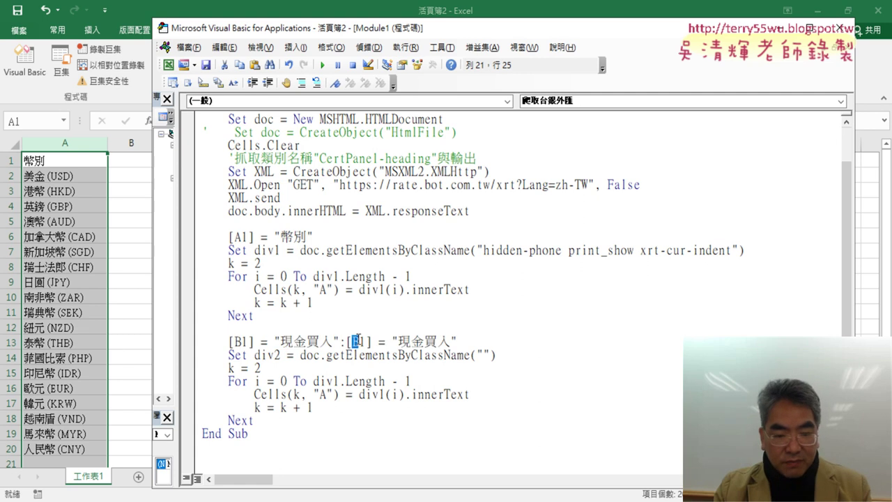
text(C)
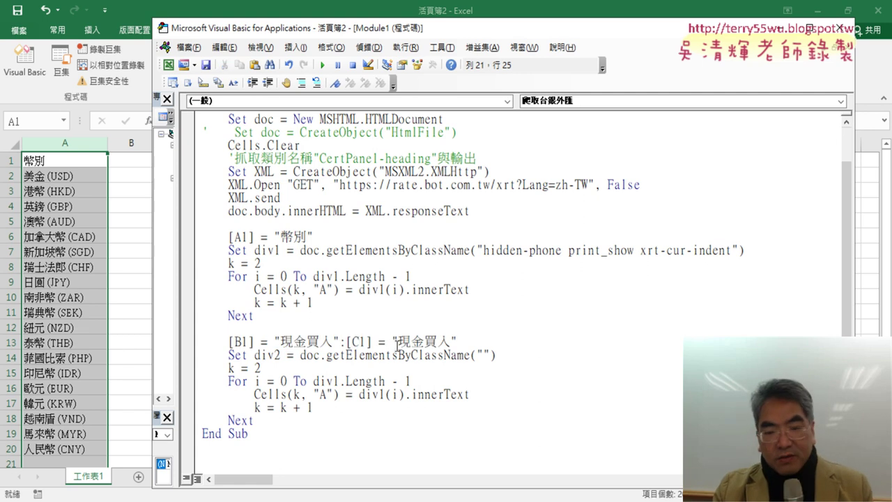
Change the [C1] header text from 現金買入 to 現金賣出 using the Bopomofo IME.
drag(424, 341, 450, 341)
text(ㄇ)
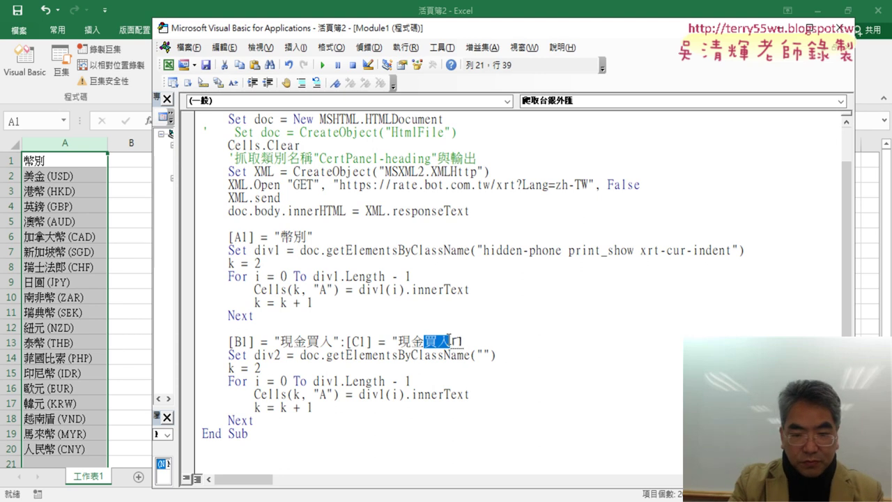
text(ㄨˋ)
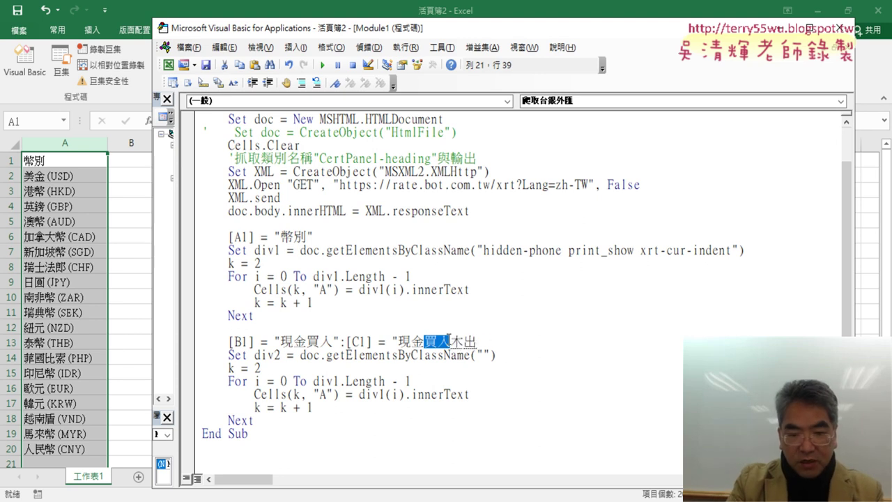
key(Escape)
text(ㄇㄞˋ)
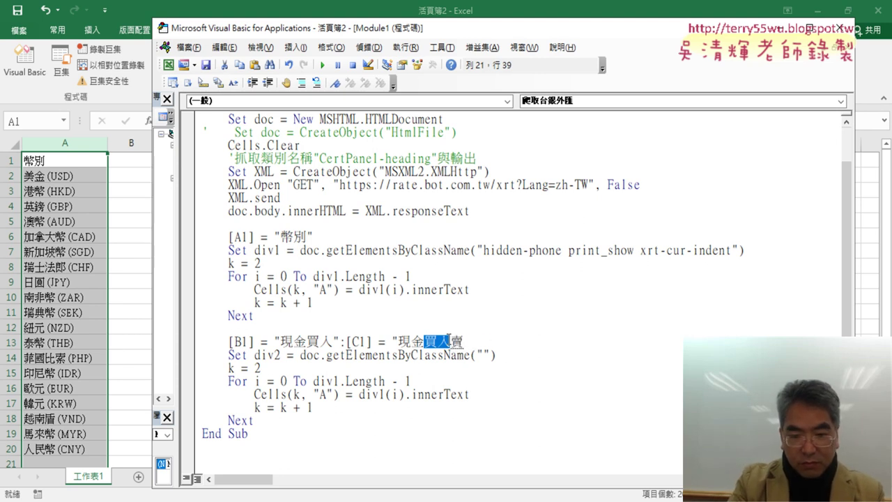
text(ㄨ)
key(space)
key(Return)
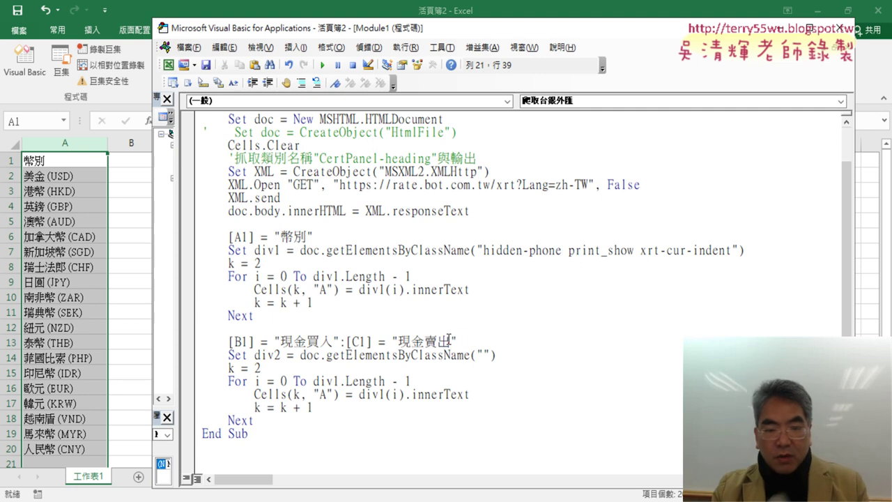
click(488, 381)
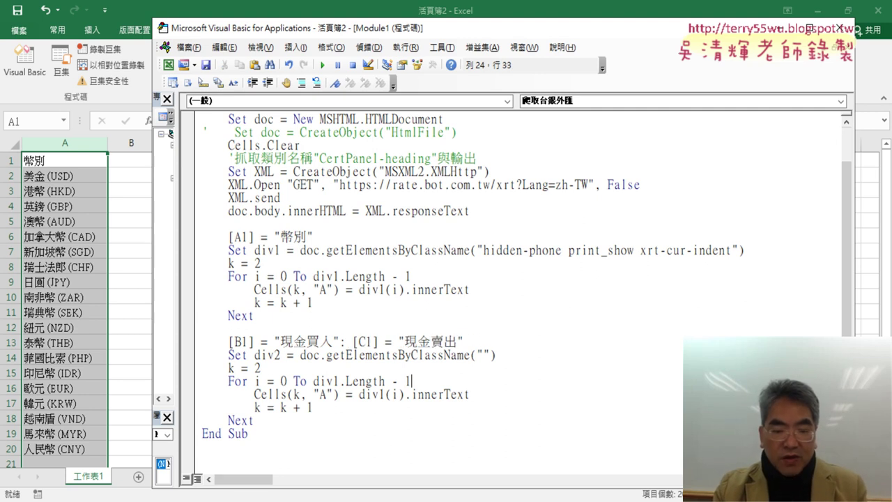
key(alt+Tab)
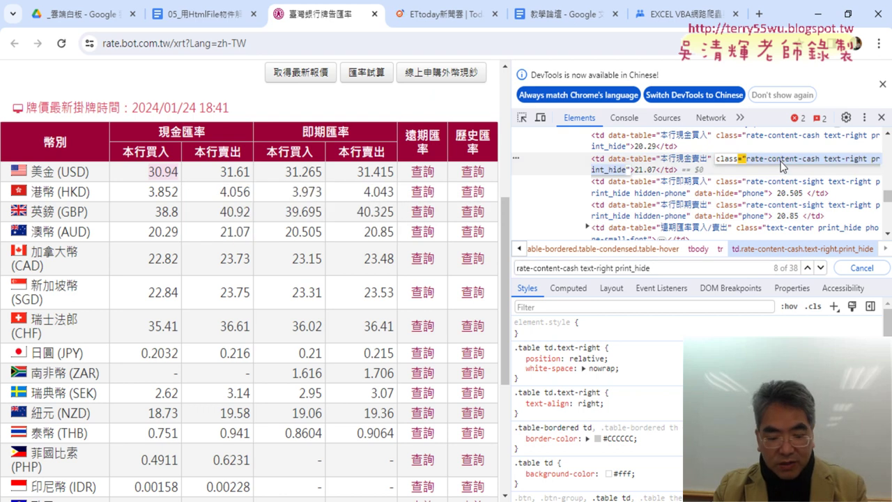
Paste the class rate-content-cash text-right print_hide into div2's getElementsByClassName lookup.
click(781, 161)
click(818, 17)
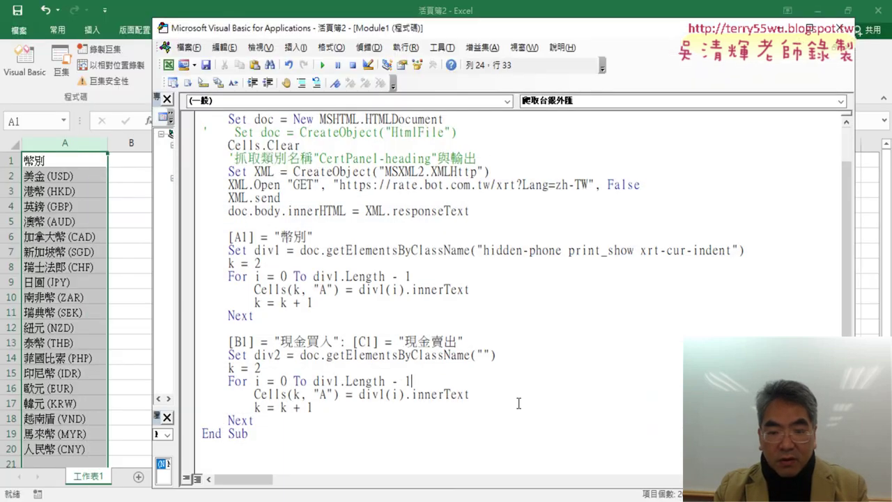
key(ctrl+v)
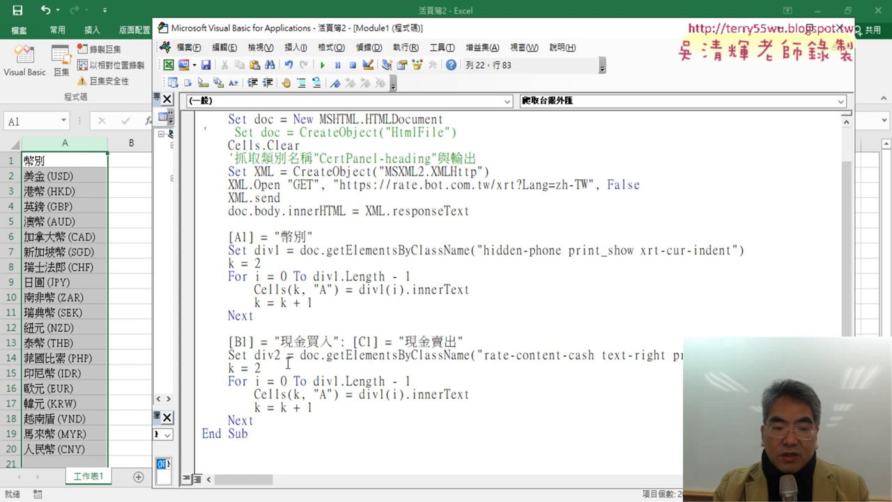
drag(281, 355, 268, 355)
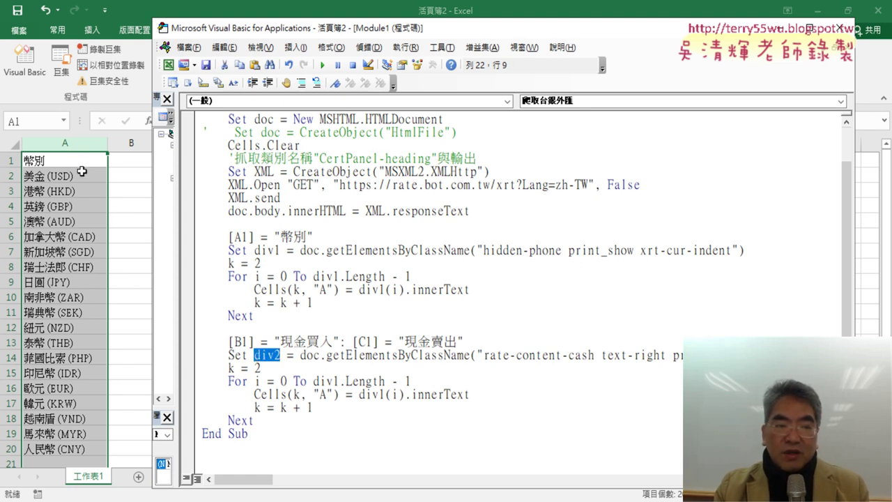
Change the second loop's bound from div1.Length to div2.Length.
click(337, 381)
key(BackSpace)
text(2)
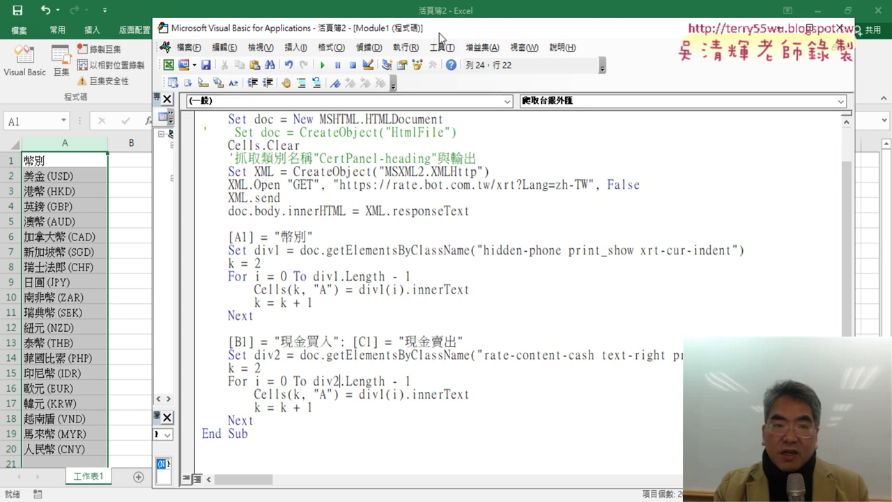
drag(439, 33, 565, 35)
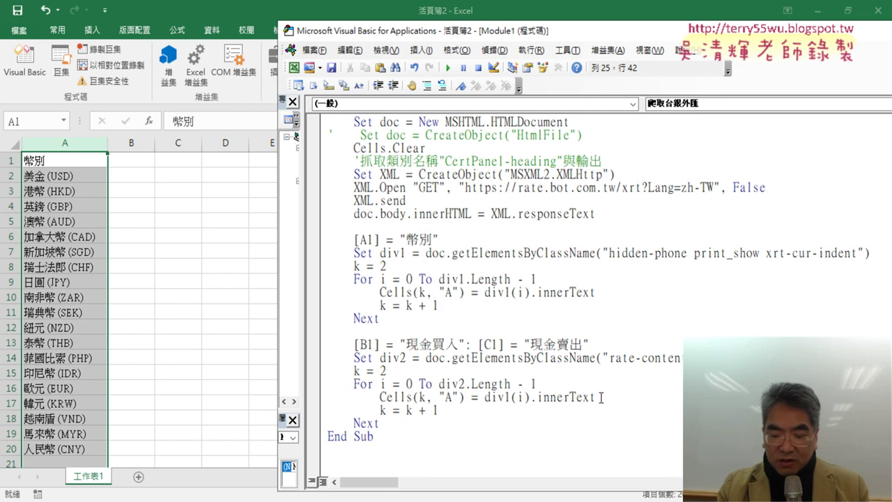
Point the loop's write line to column B and duplicate it as a column C line.
key(Return)
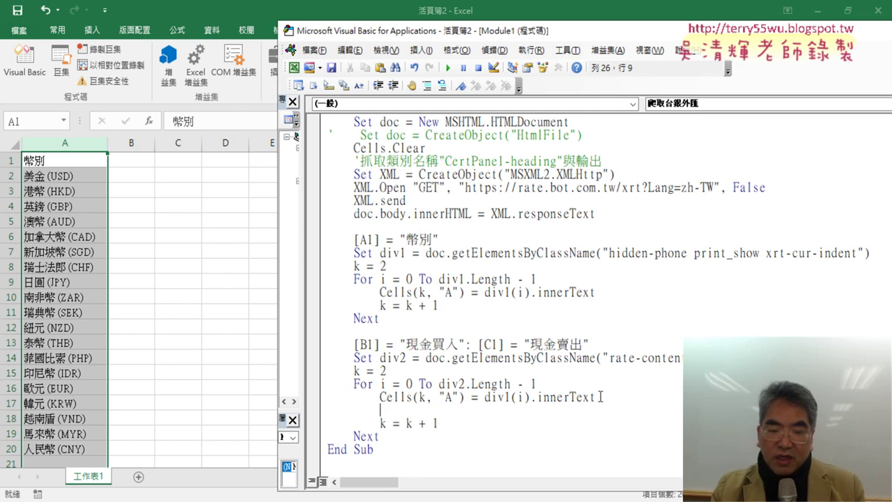
double_click(449, 398)
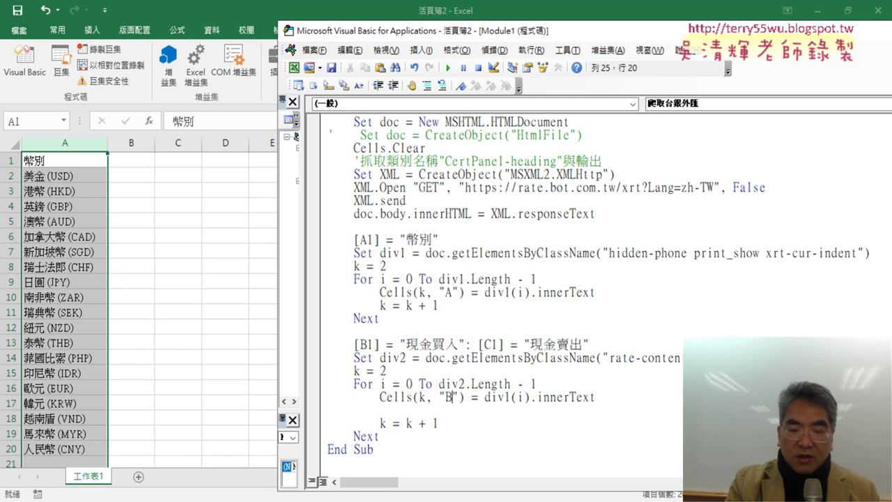
text(B)
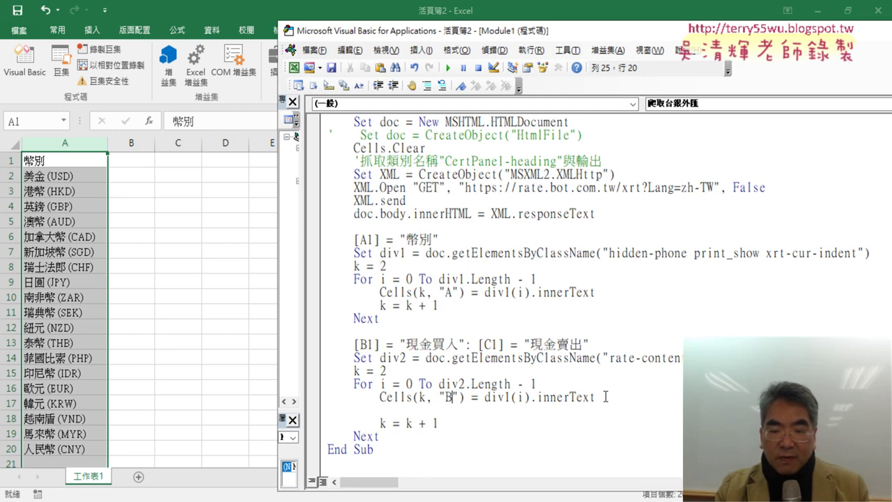
drag(603, 397, 380, 397)
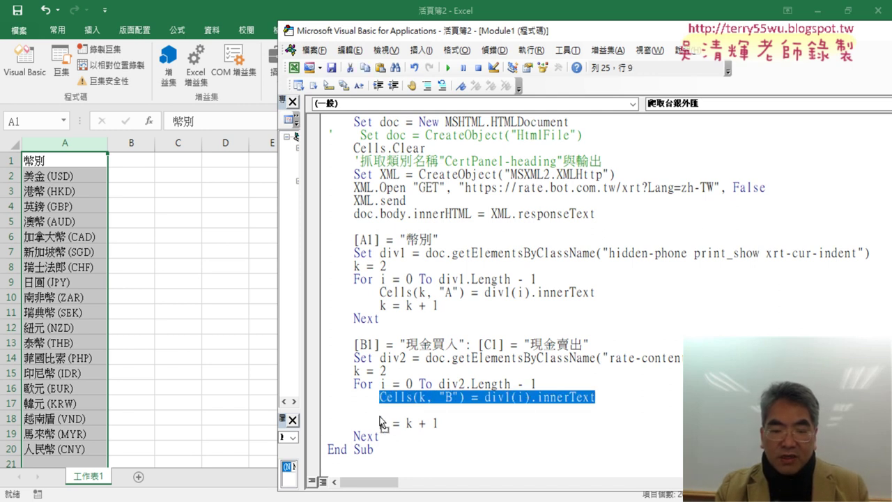
drag(380, 417, 380, 411)
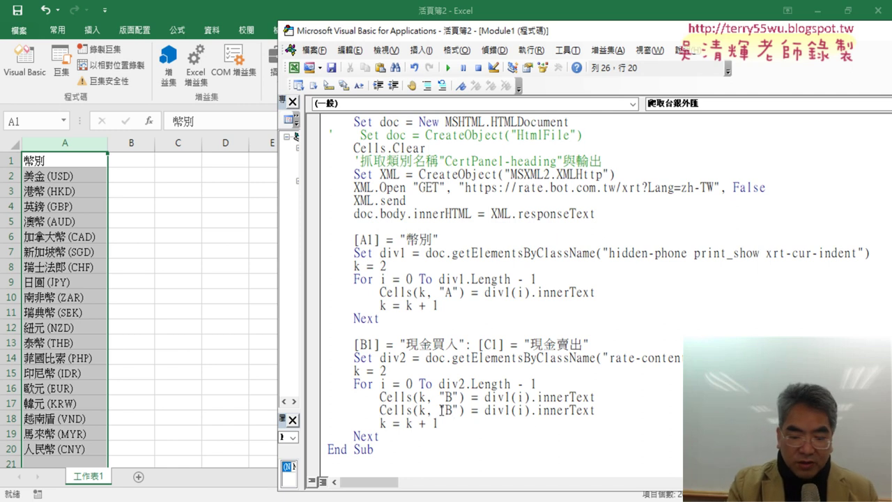
key(BackSpace)
text(C)
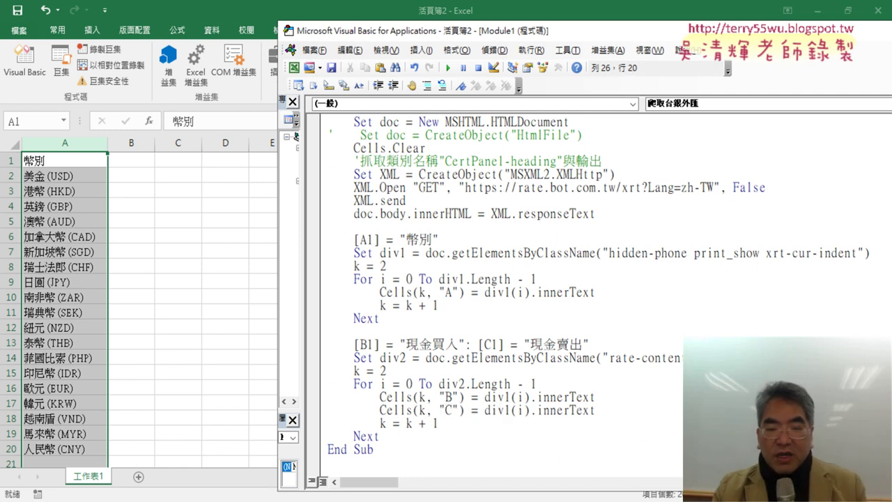
Make the column C line read div1(i + 1).innerText, the element after column B's.
double_click(521, 398)
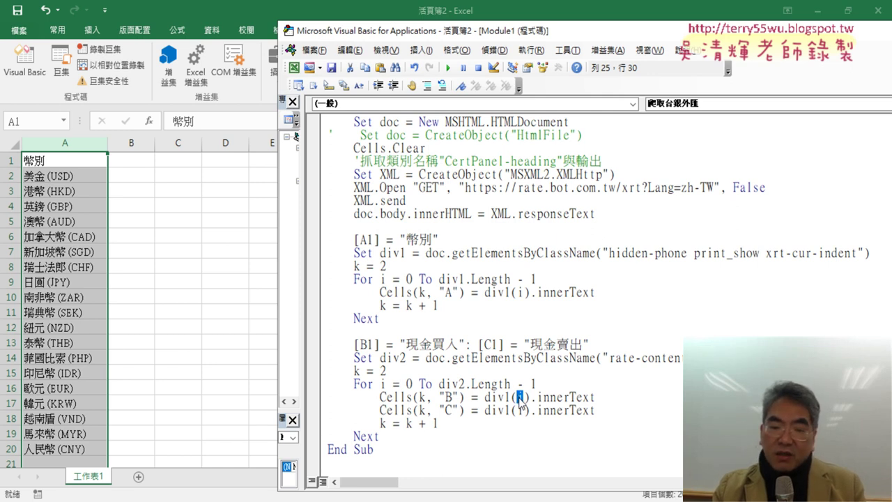
click(528, 411)
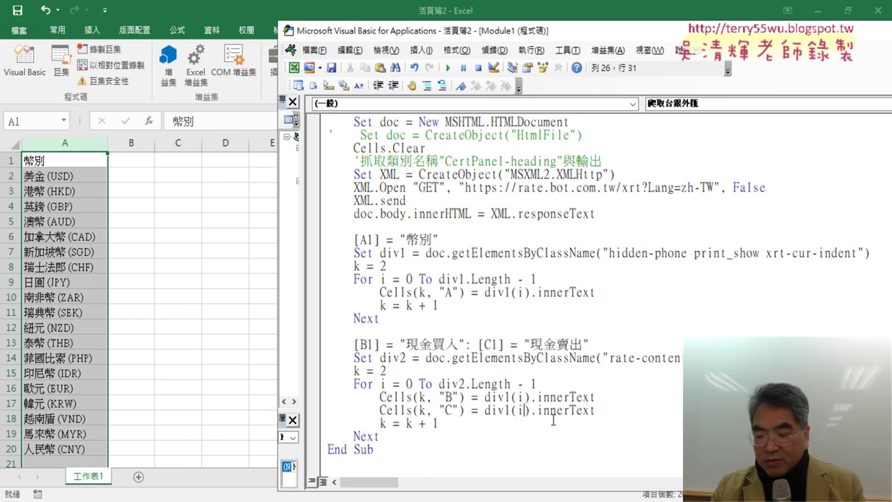
text(+1)
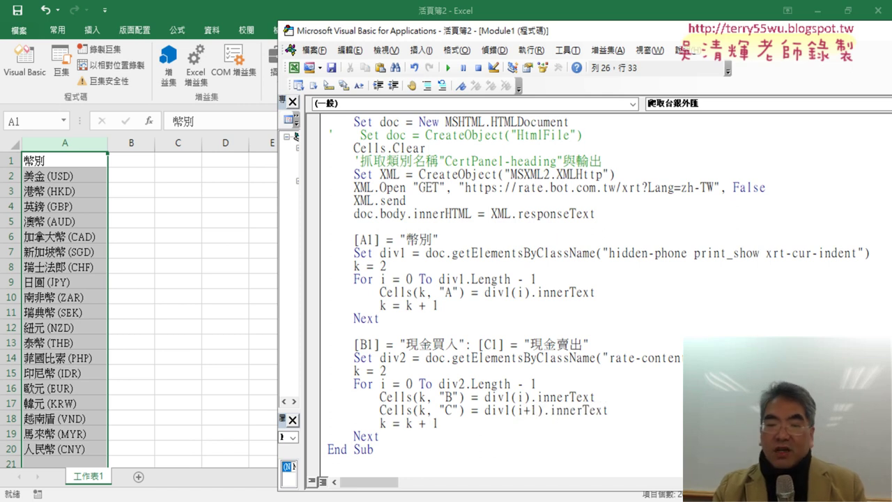
click(531, 397)
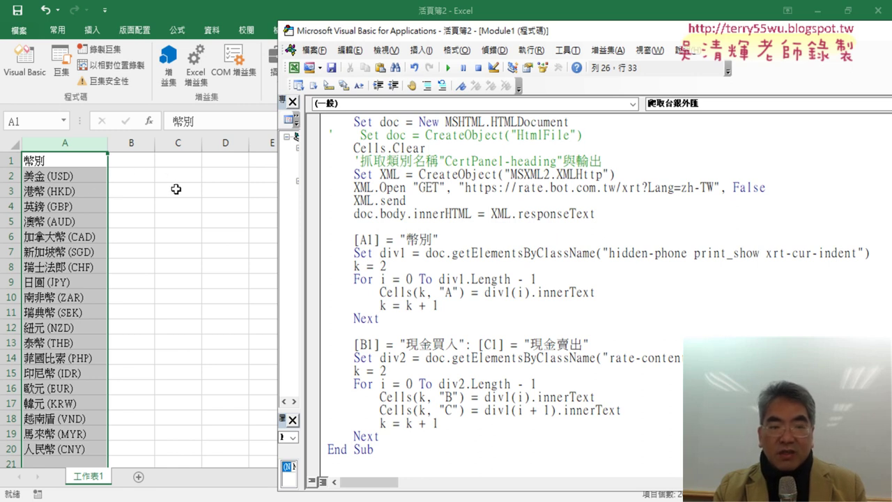
double_click(522, 396)
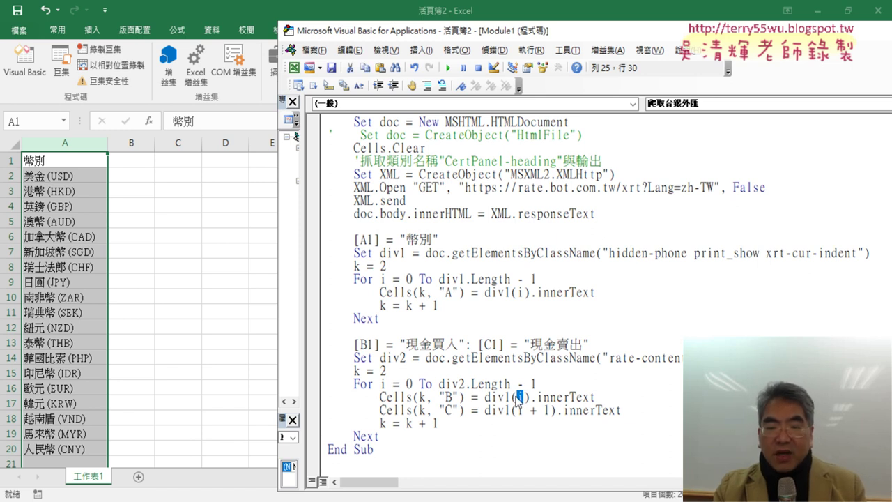
double_click(545, 410)
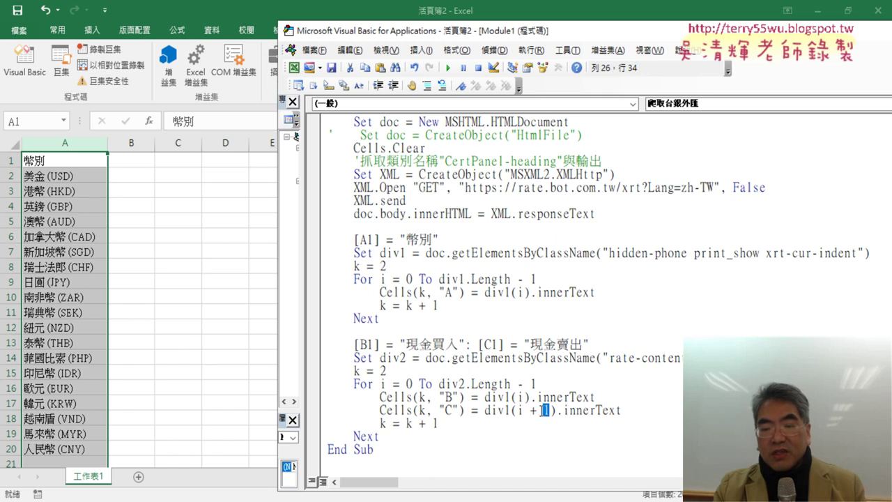
drag(518, 411, 539, 411)
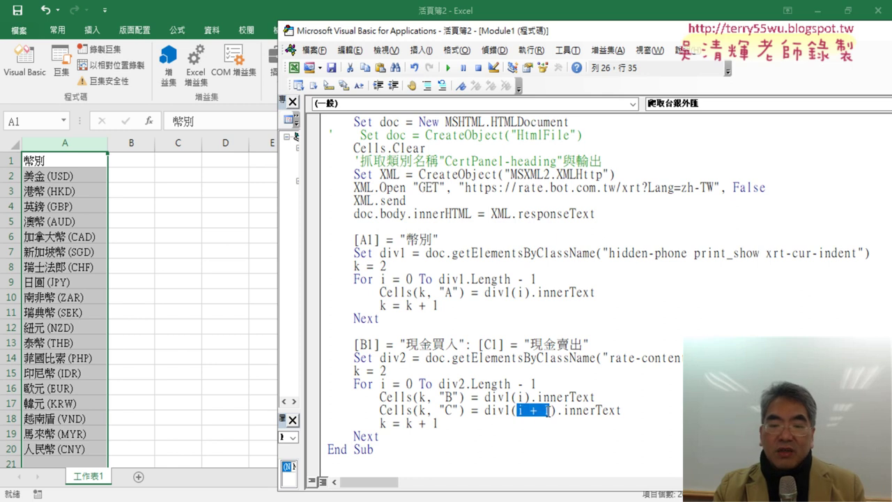
click(572, 380)
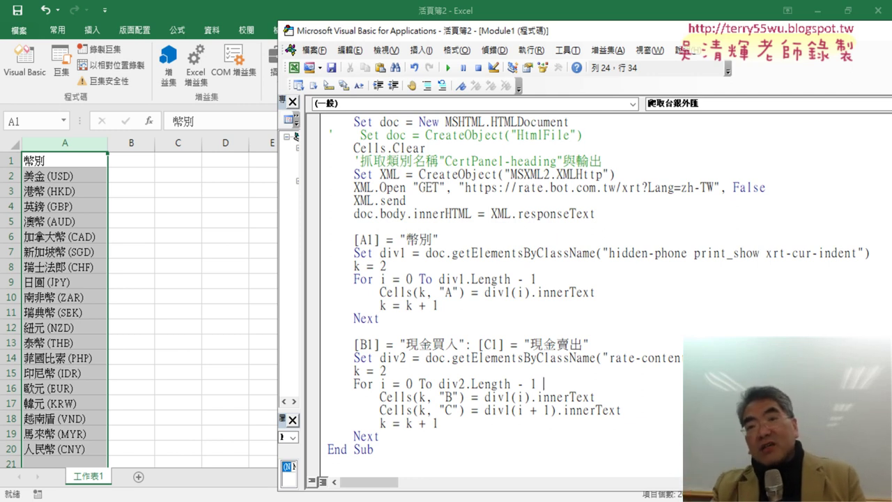
Append Step 2 so the header reads For i = 0 To div2.Length - 1 Step 2.
text(ㄙ)
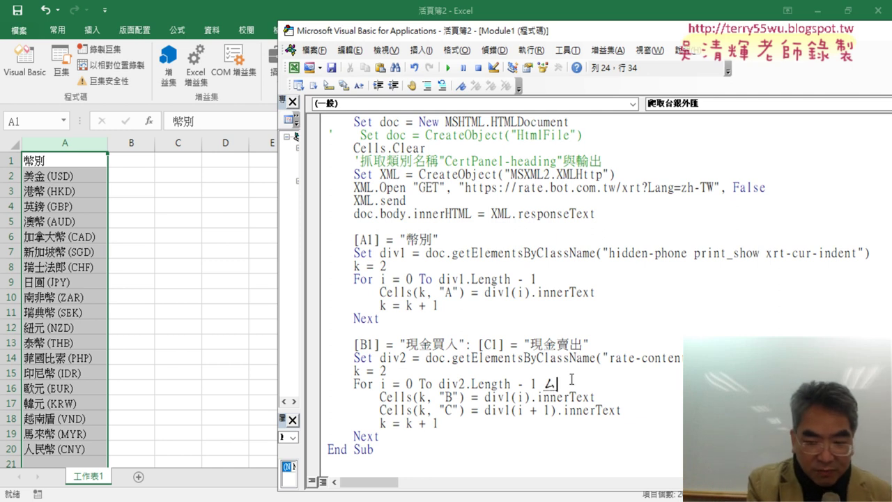
key(Escape)
text(step)
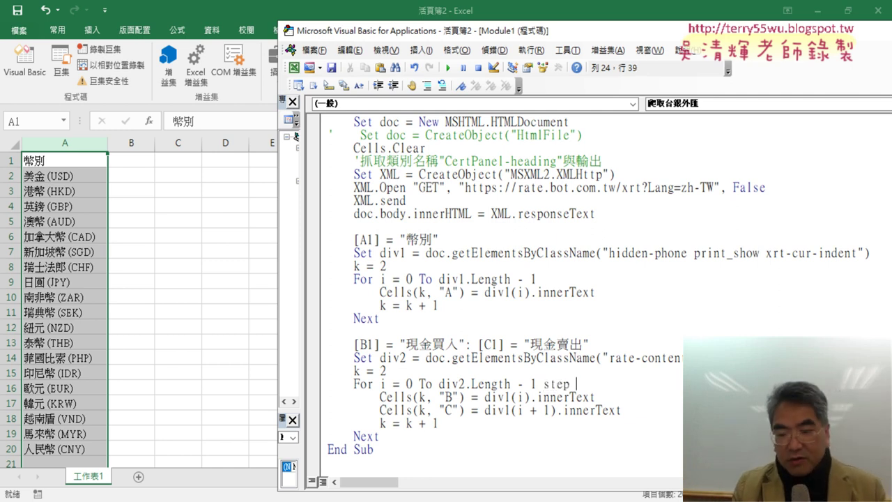
text( 2)
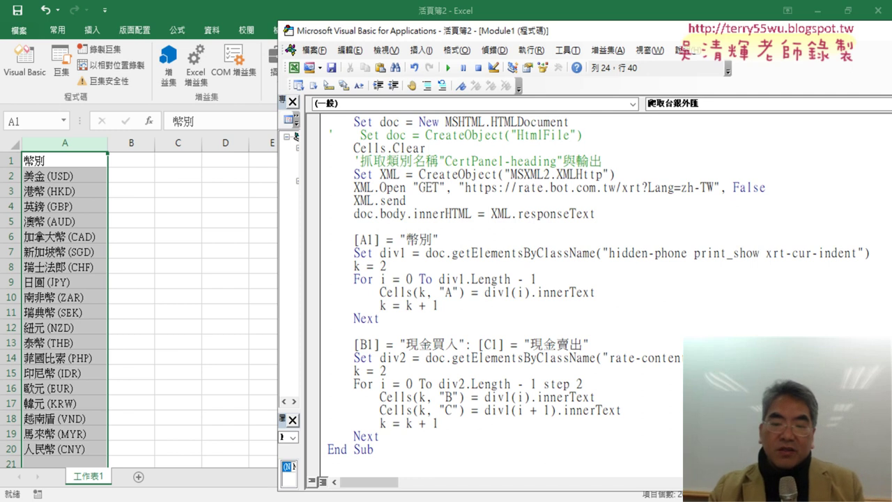
click(655, 408)
drag(546, 380, 570, 383)
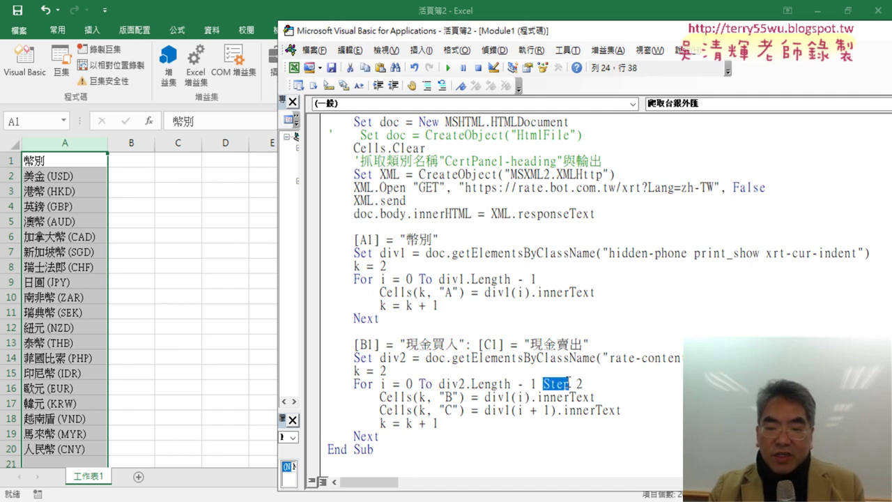
double_click(409, 383)
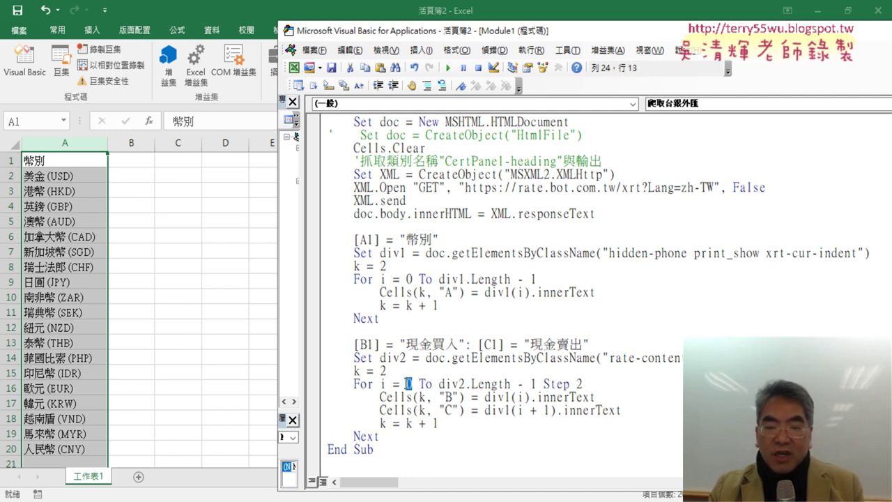
drag(543, 384, 576, 384)
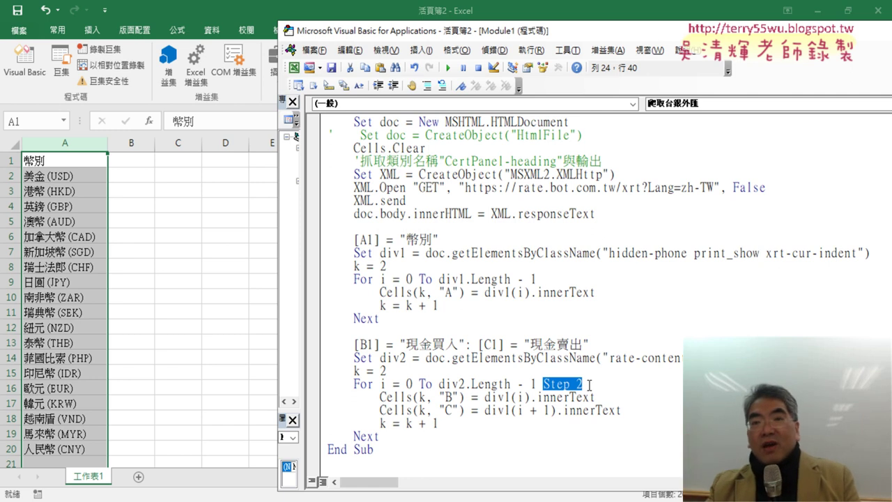
Replace div1 with div2 in div2(i).innerText for column B and div2(i + 1).innerText for column C.
click(571, 385)
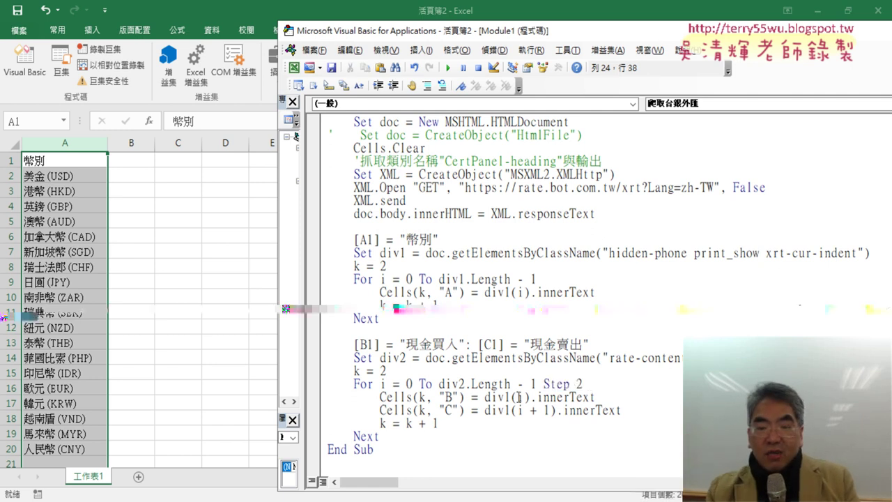
drag(521, 410, 439, 423)
click(407, 384)
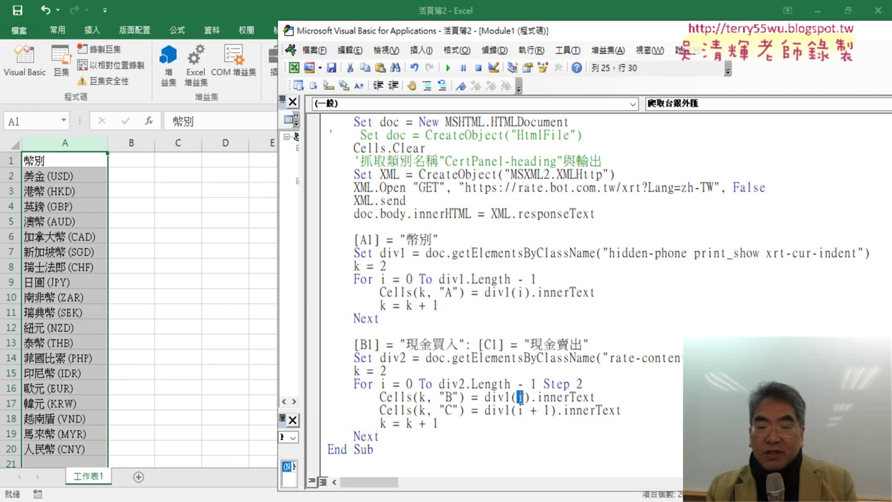
click(545, 411)
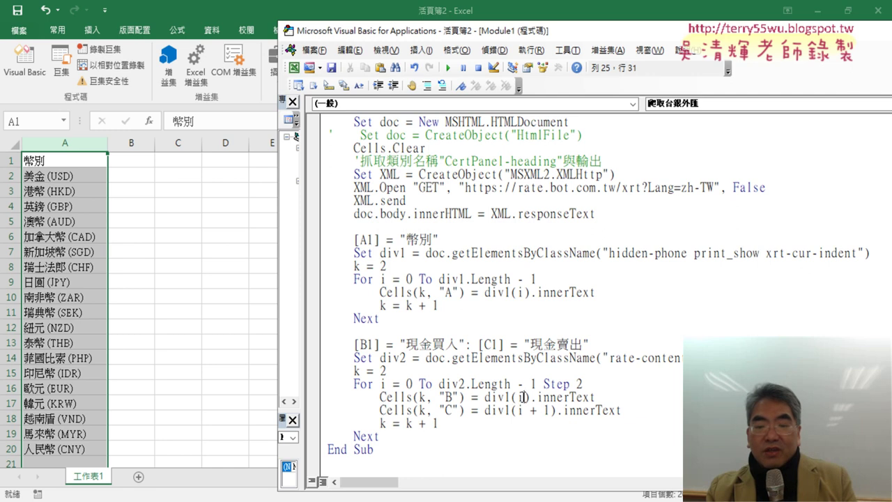
click(518, 411)
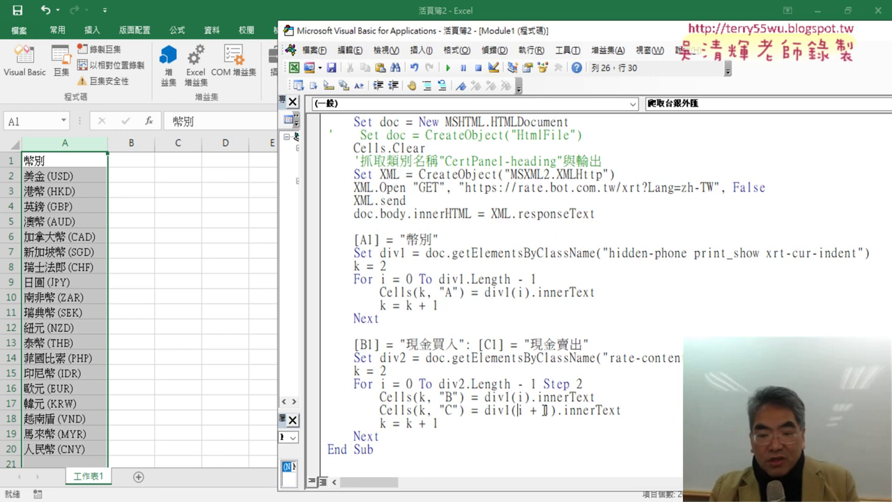
drag(546, 384, 584, 383)
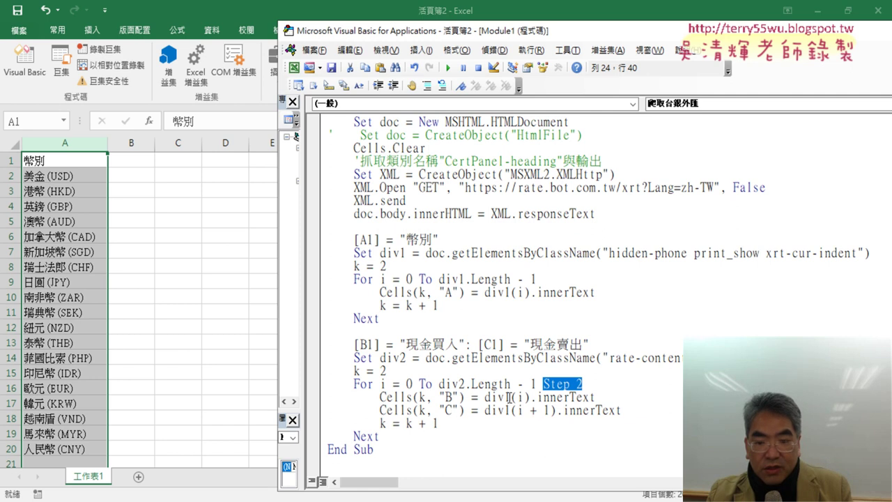
drag(503, 397, 511, 397)
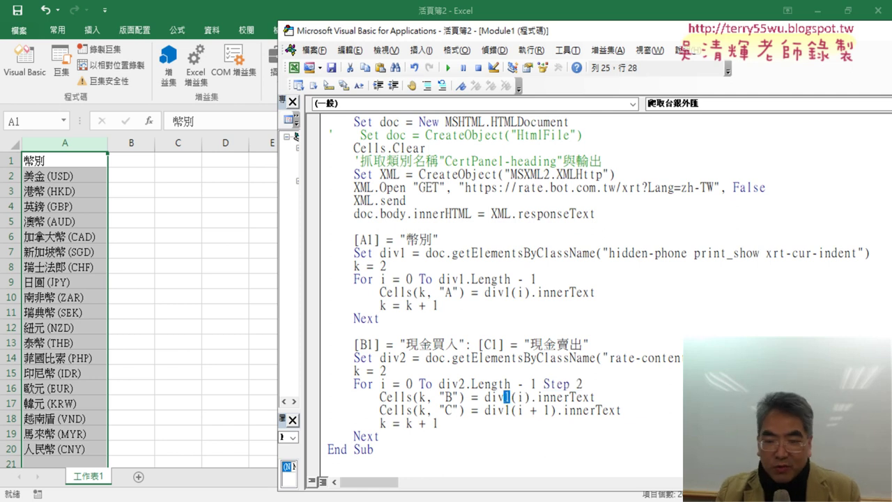
text(2)
text(2)
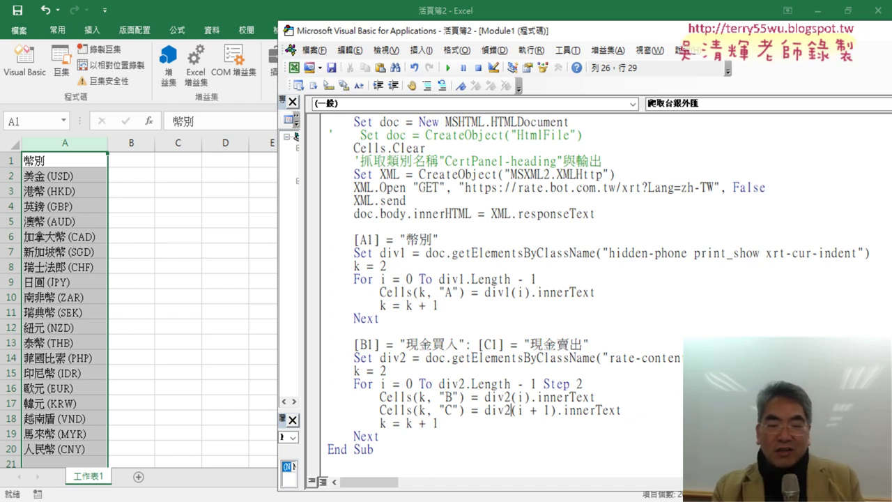
Set a breakpoint on the [B1] header line, run to it, and step through the header writes.
click(314, 346)
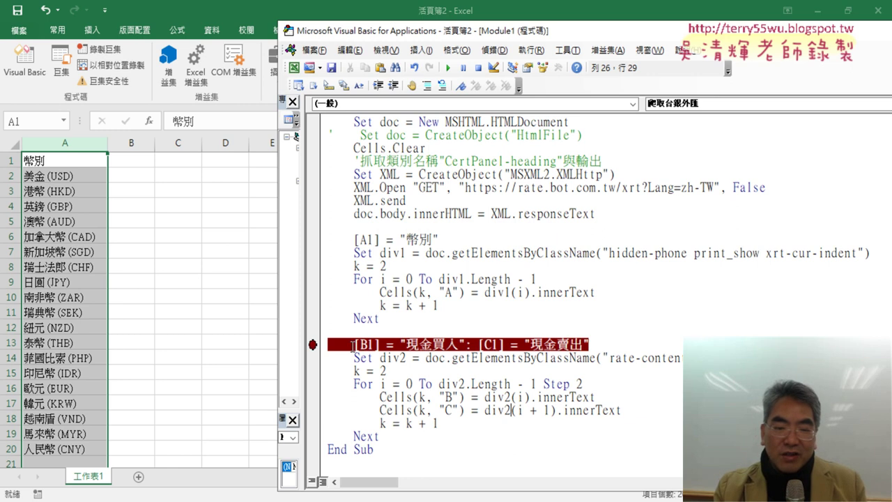
click(448, 68)
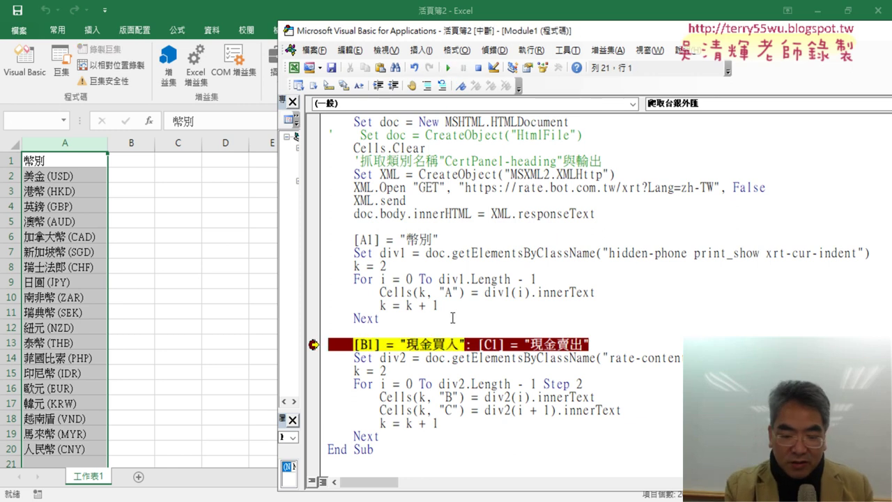
key(F8)
key(F8)
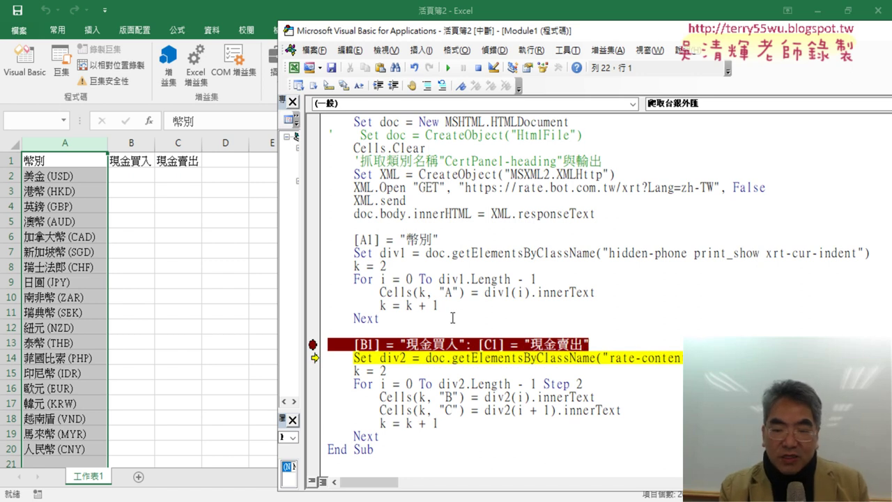
key(F8)
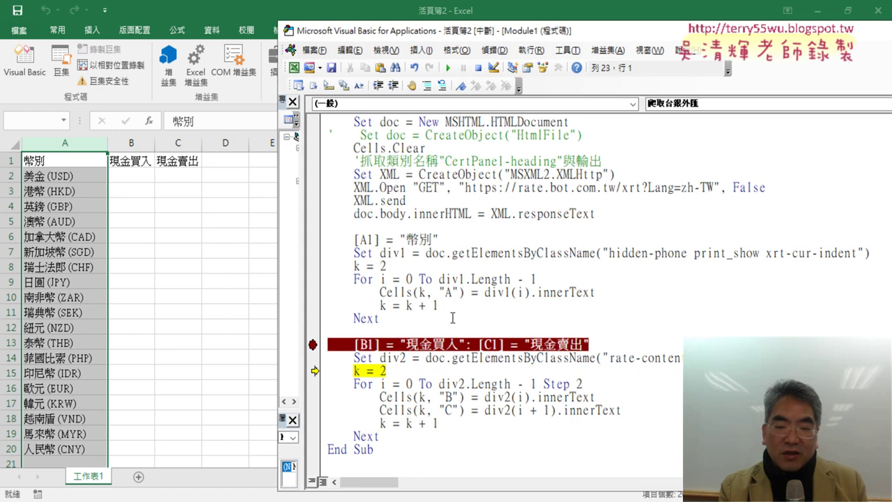
key(F8)
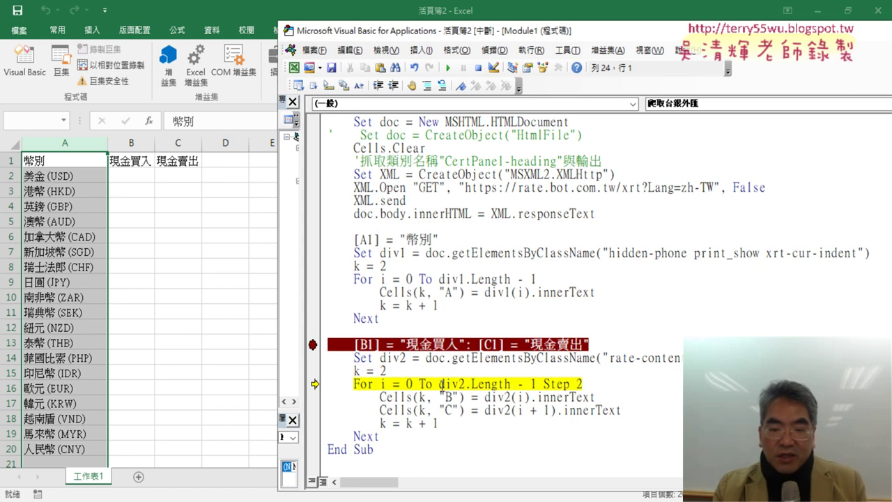
Step through the first loop pass, writing USD's 30.94 into B2 and 31.61 into C2.
drag(439, 384, 513, 385)
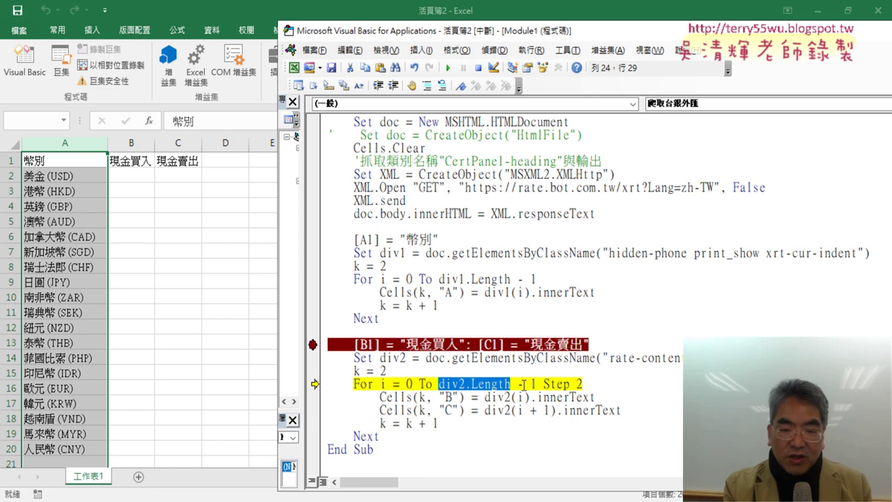
key(F8)
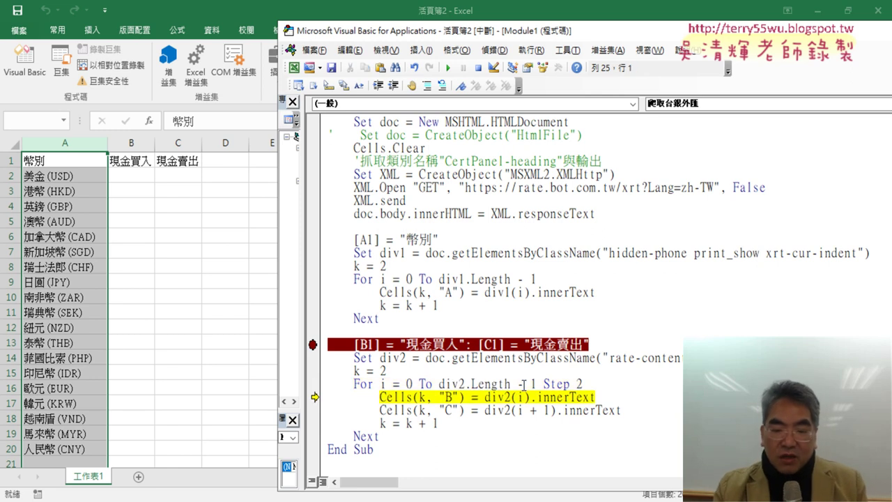
key(F8)
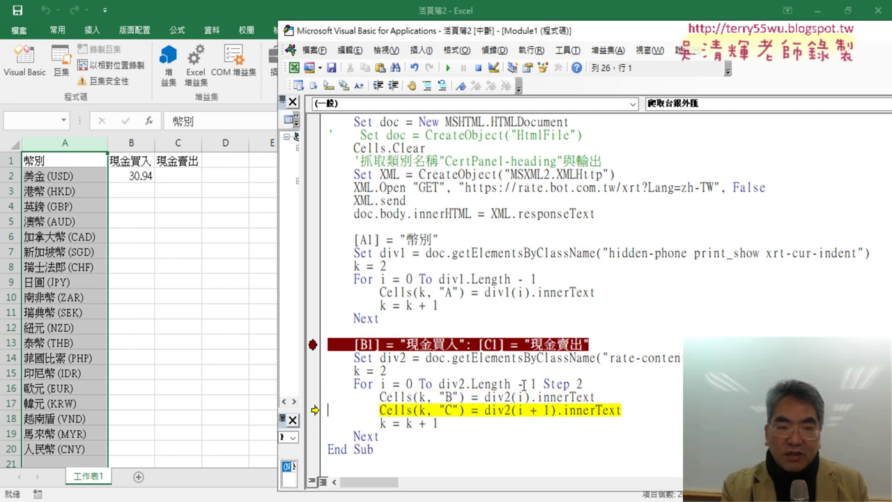
key(F8)
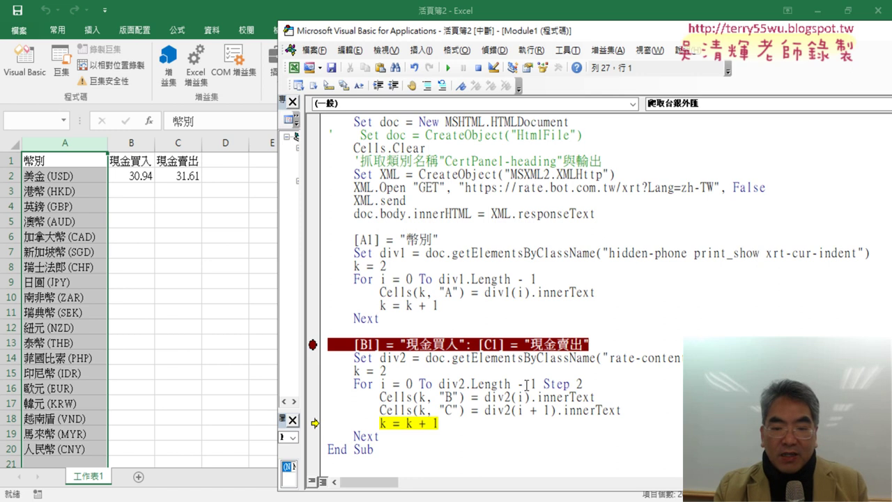
mouse_move(522, 398)
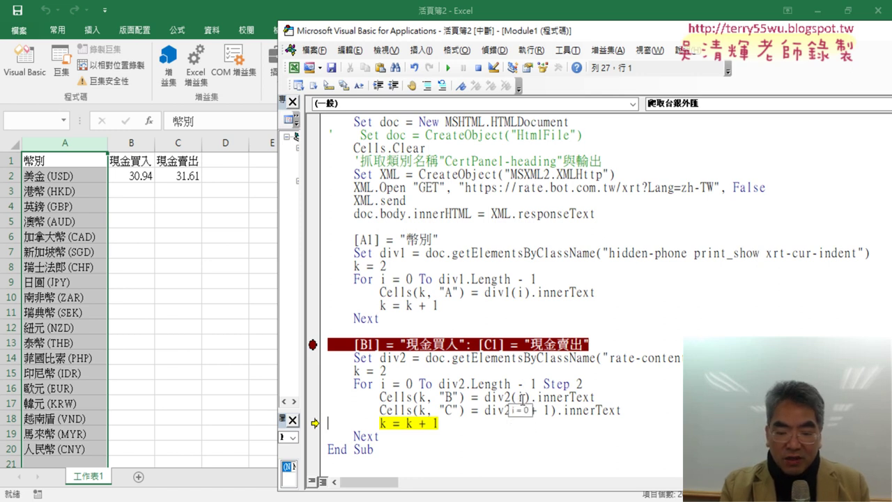
key(F8)
key(F8)
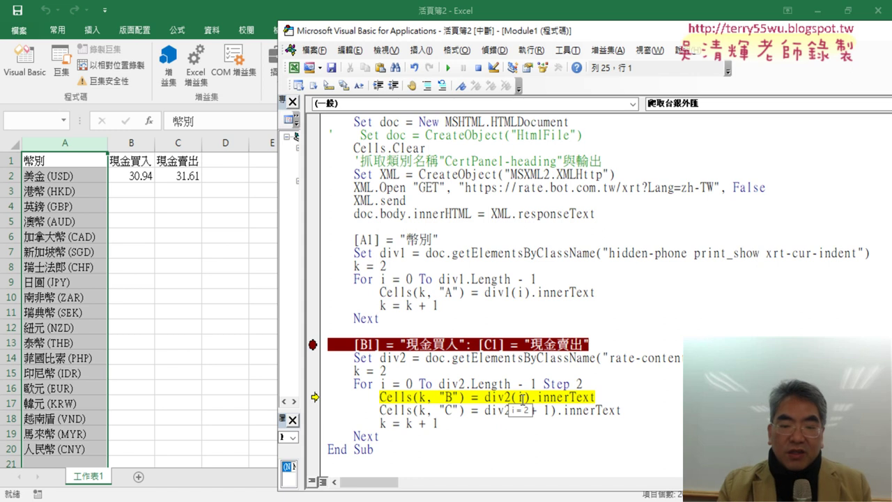
mouse_move(383, 384)
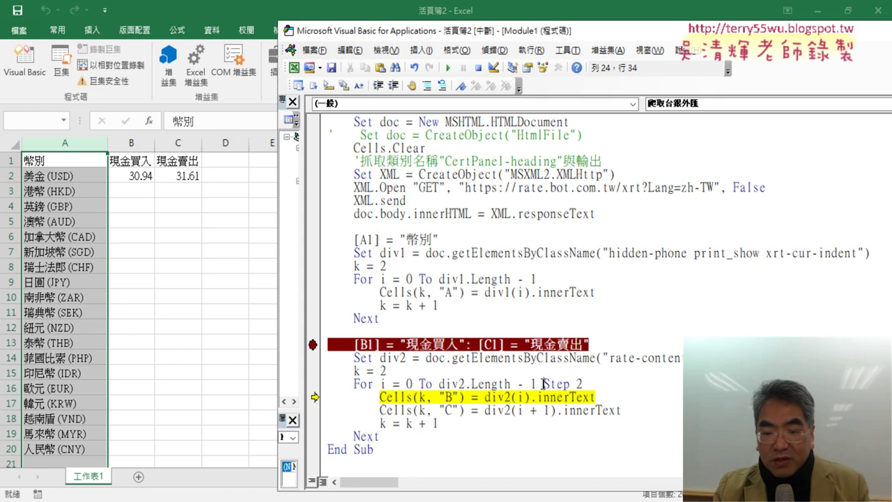
drag(545, 385, 584, 384)
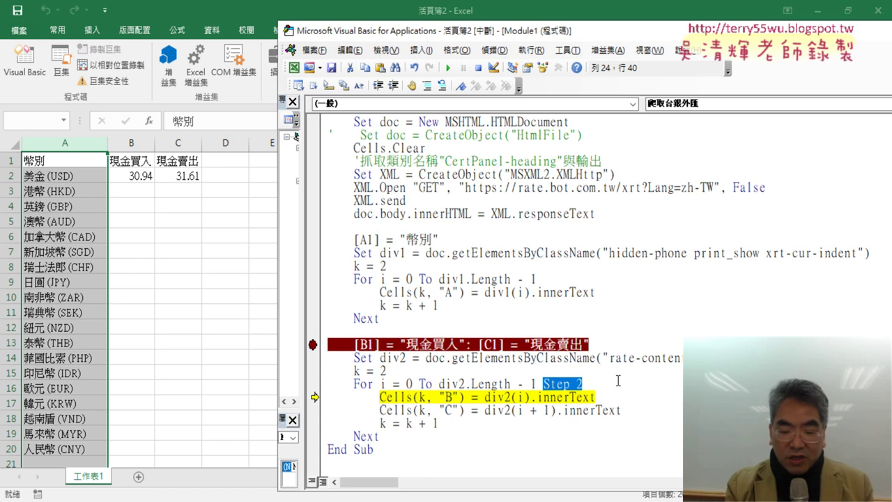
Step through rows 3 and 4, then run the macro to completion, ending with CNY's 4.283 and 4.445.
key(F8)
key(F8)
key(F8)
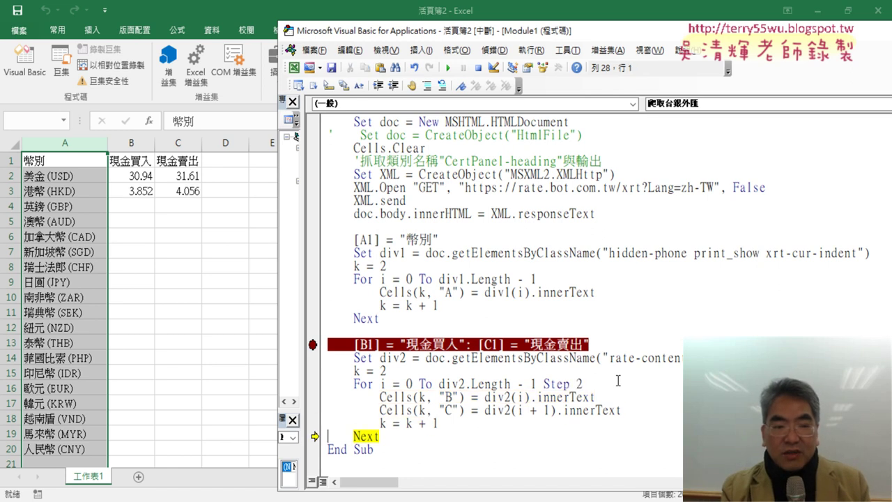
key(F8)
key(F8)
key(F8)
key(F8)
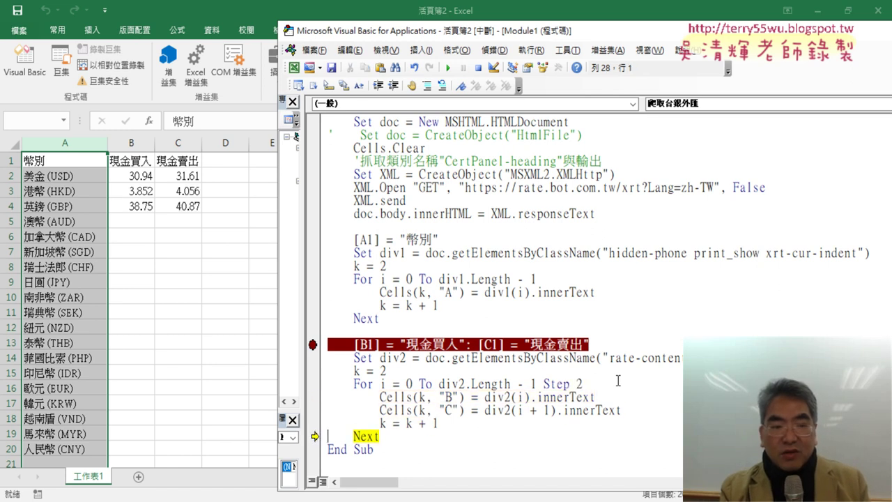
key(F8)
key(F8)
key(F8)
key(F8)
key(F8)
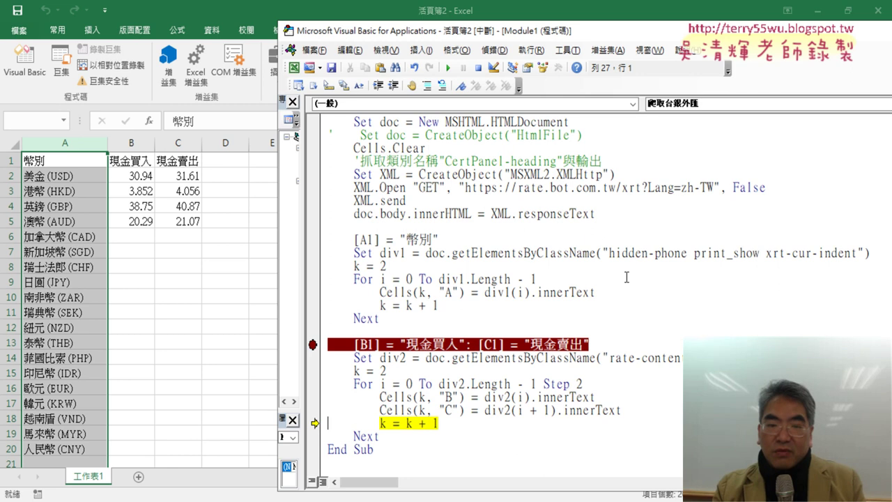
click(448, 68)
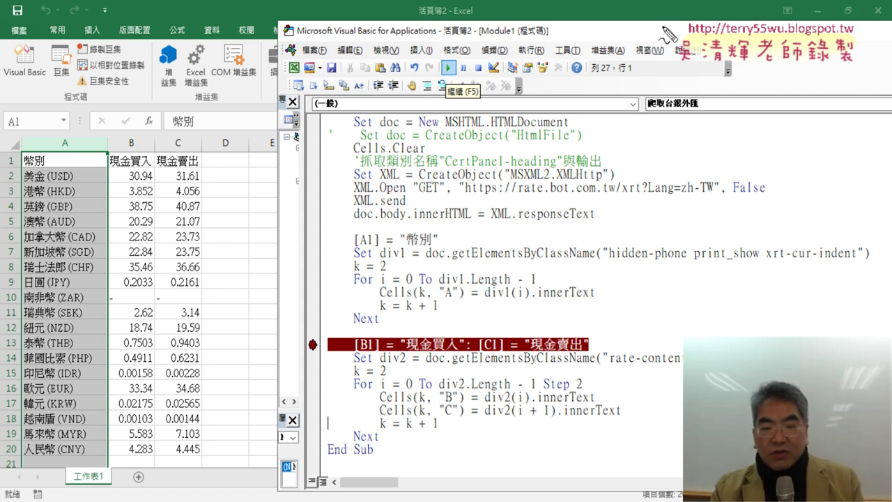
mouse_move(416, 325)
mouse_down()
mouse_move(494, 205)
mouse_move(413, 325)
mouse_up()
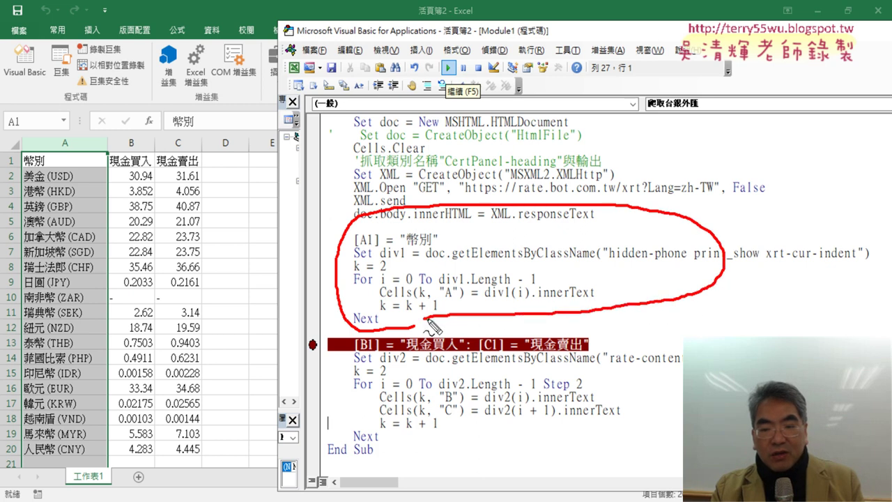
drag(333, 268, 282, 386)
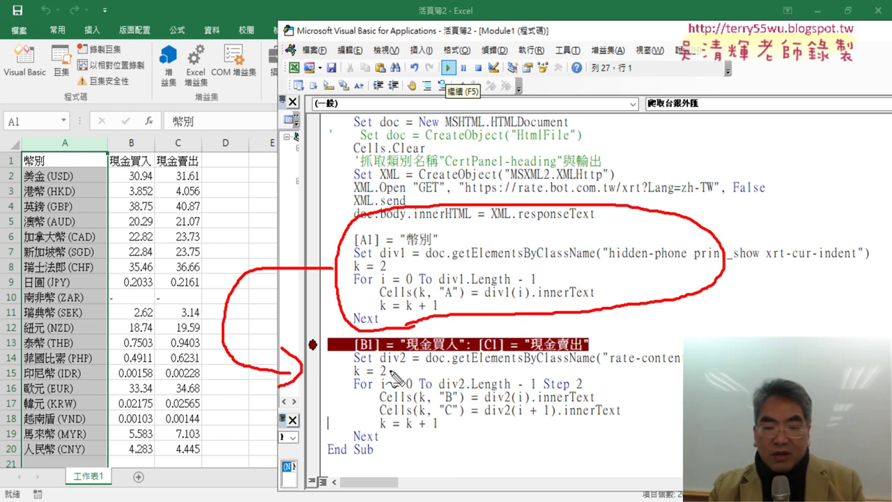
drag(399, 363, 407, 363)
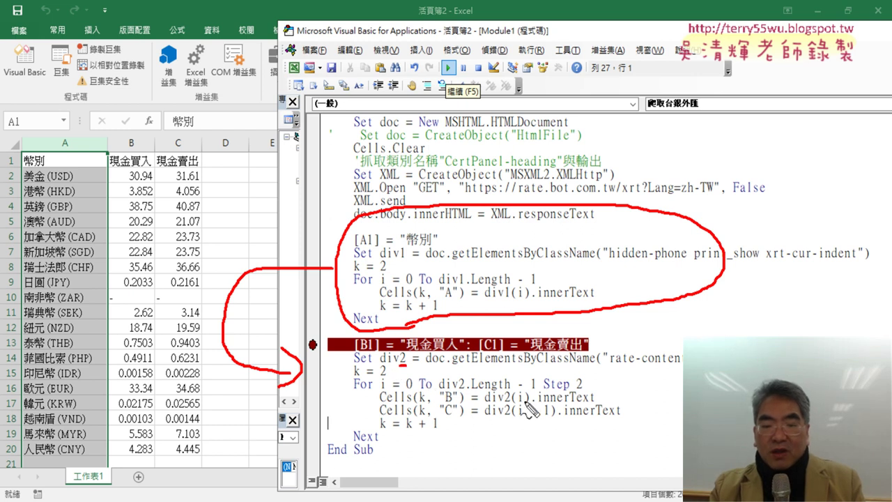
drag(383, 419, 625, 427)
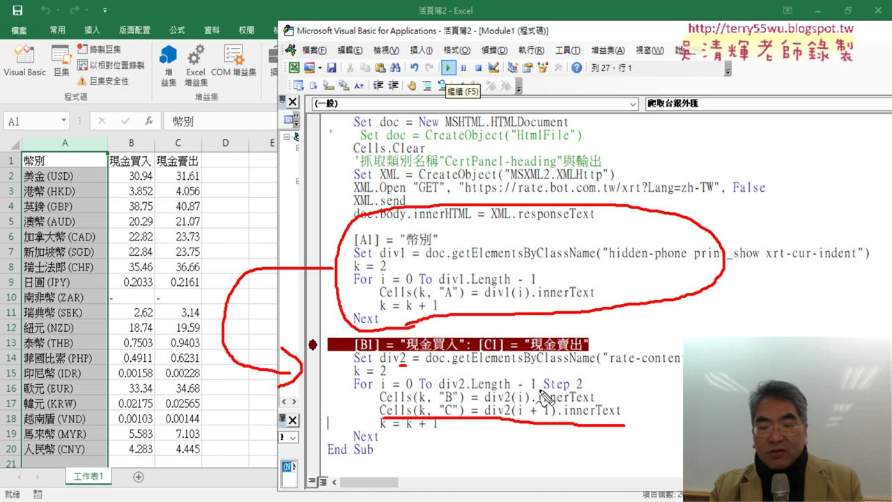
drag(592, 393, 551, 398)
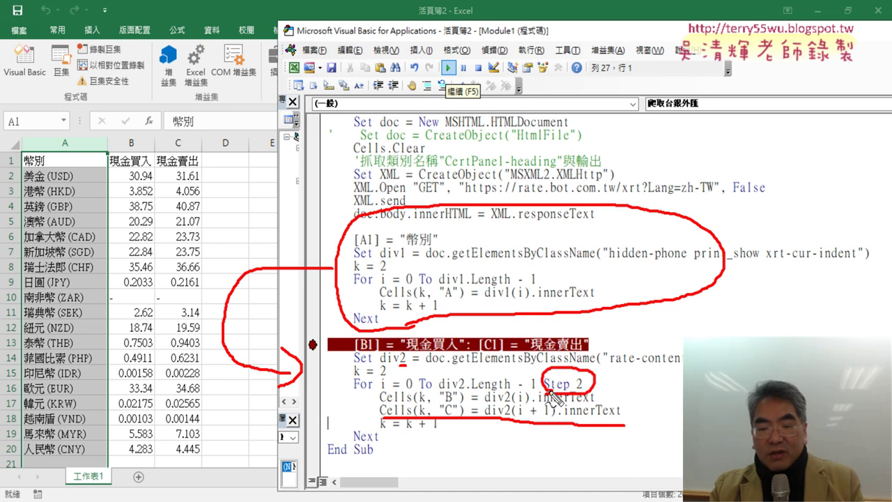